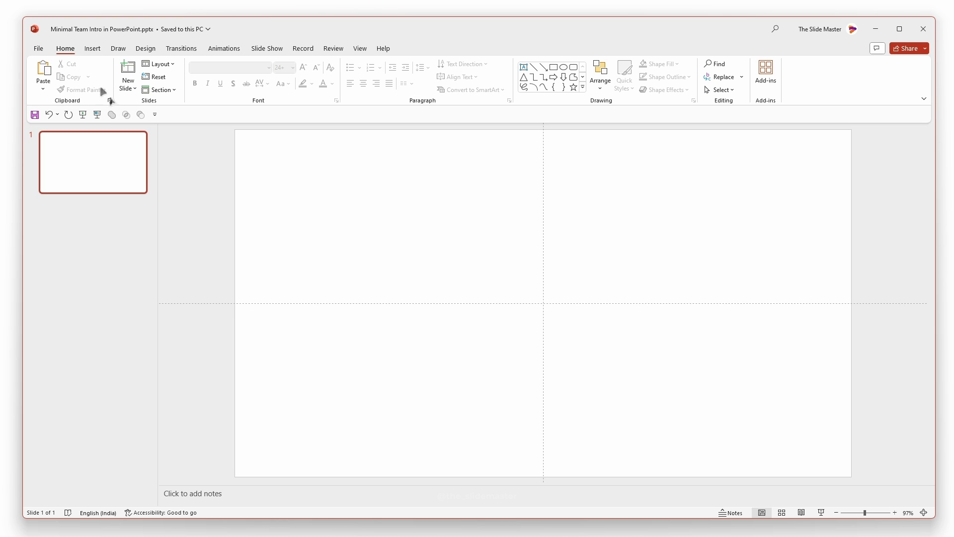
- Insert the picture Picture1.jpg from this device onto the blank slide
left_click(93, 48)
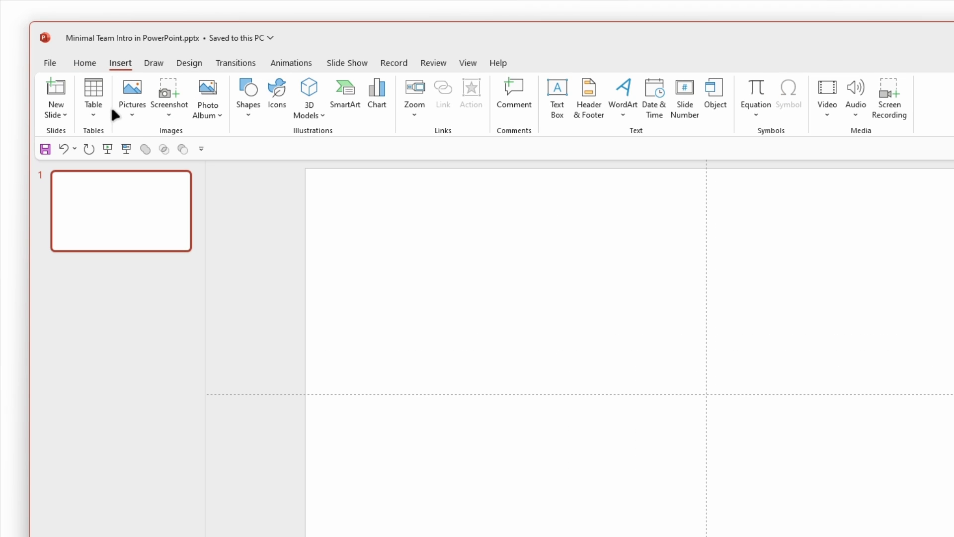
left_click(127, 110)
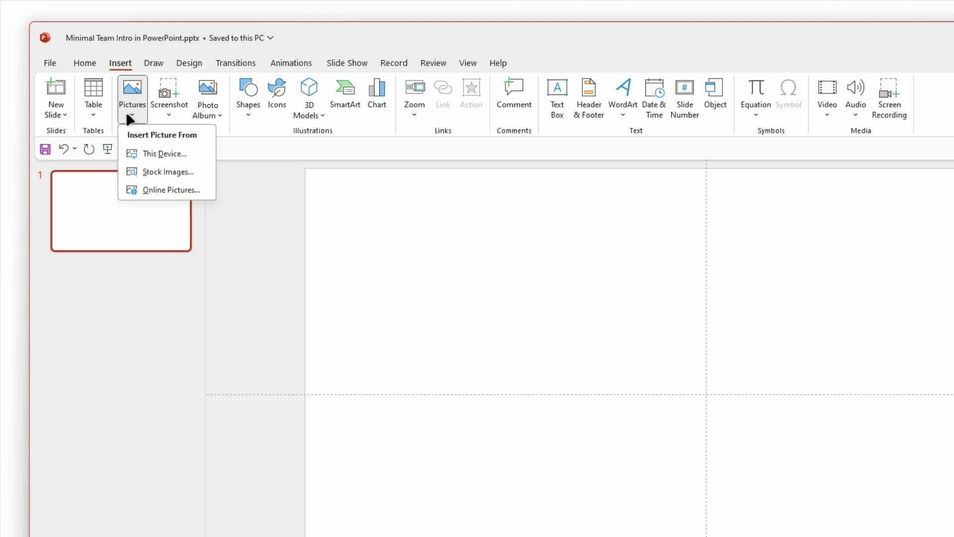
left_click(145, 155)
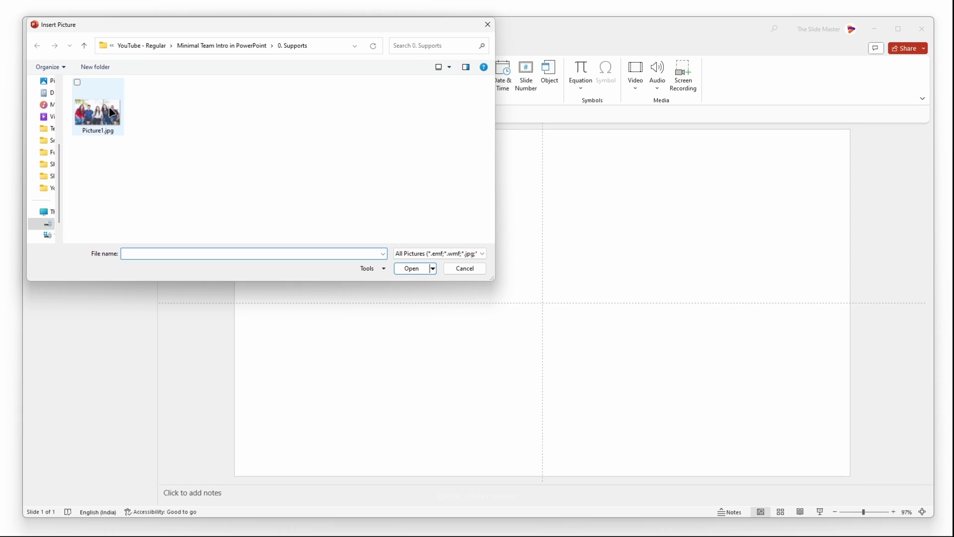
left_click(96, 115)
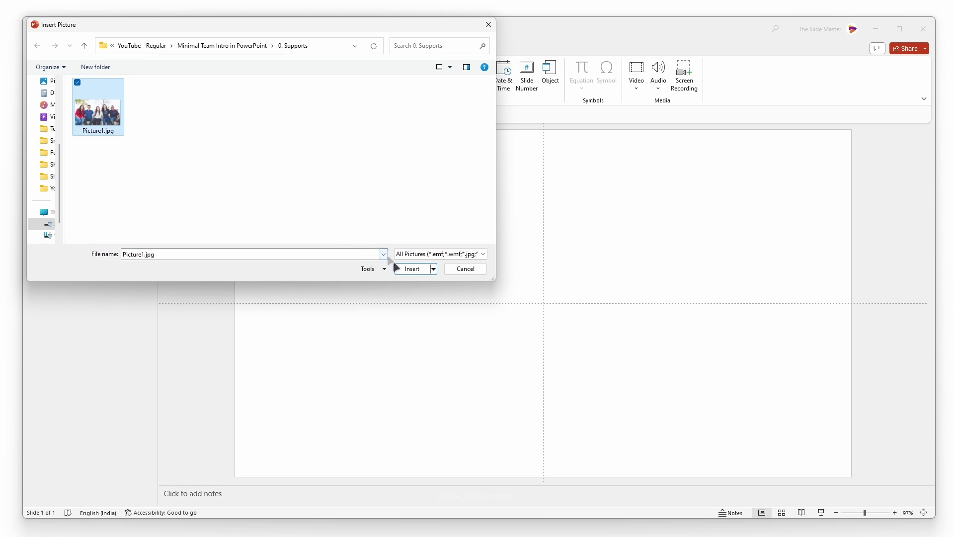
left_click(410, 269)
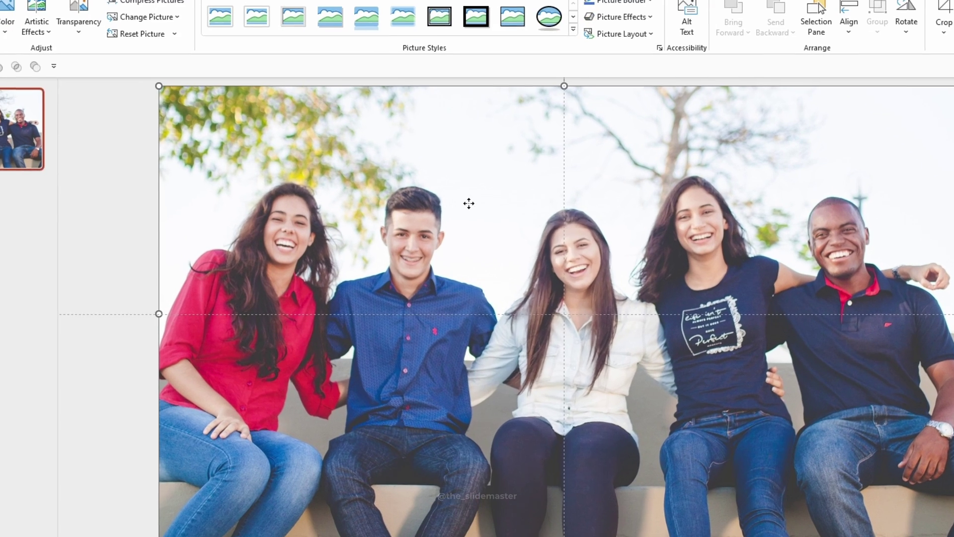
- Copy the team picture and move the original straight down to expose the upper half of the slide
right_click(473, 220)
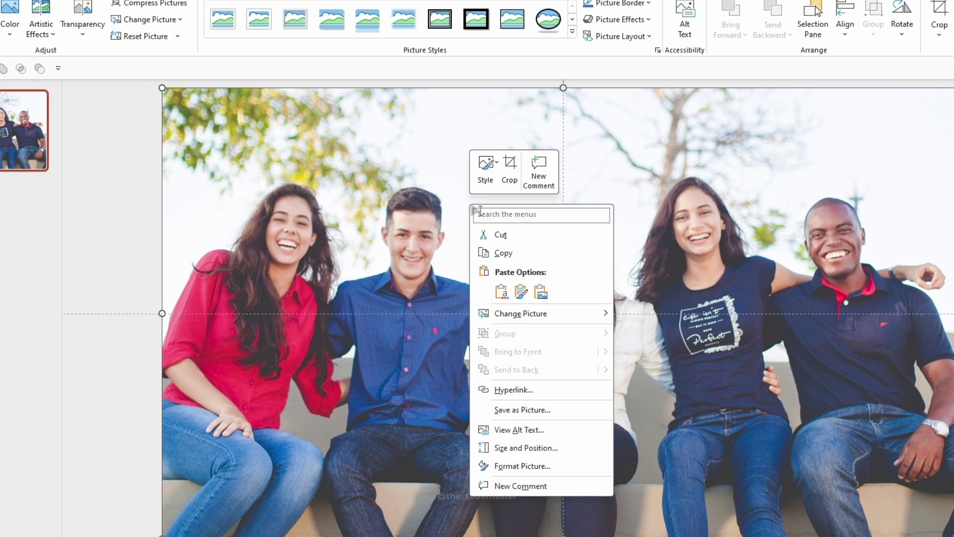
left_click(512, 252)
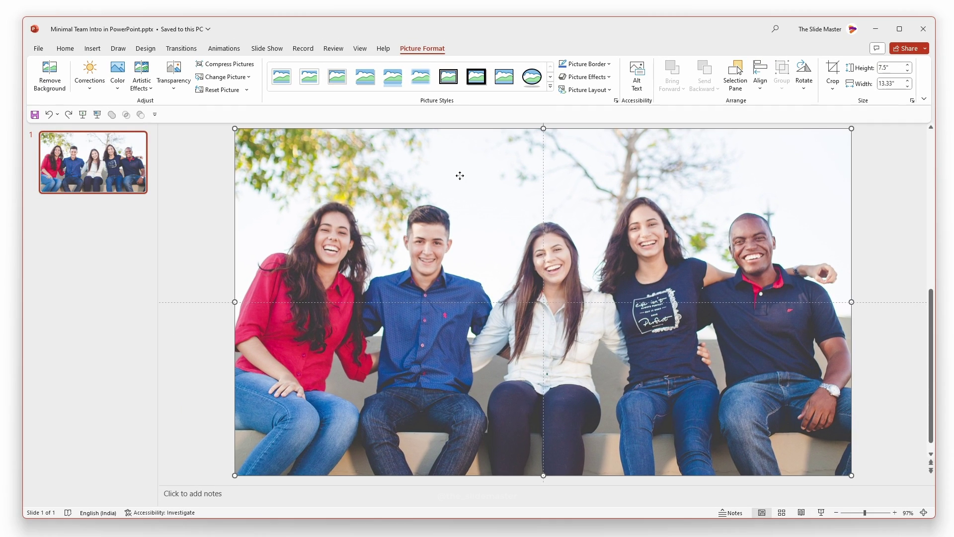
left_click_drag(460, 175, 461, 349)
- Fill the slide background with the copied team picture from the clipboard
right_click(415, 178)
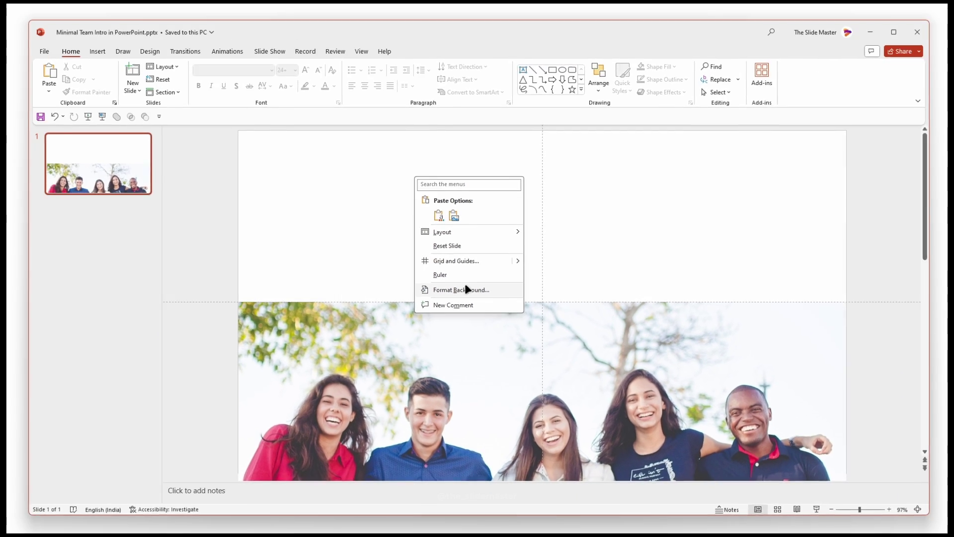
left_click(462, 295)
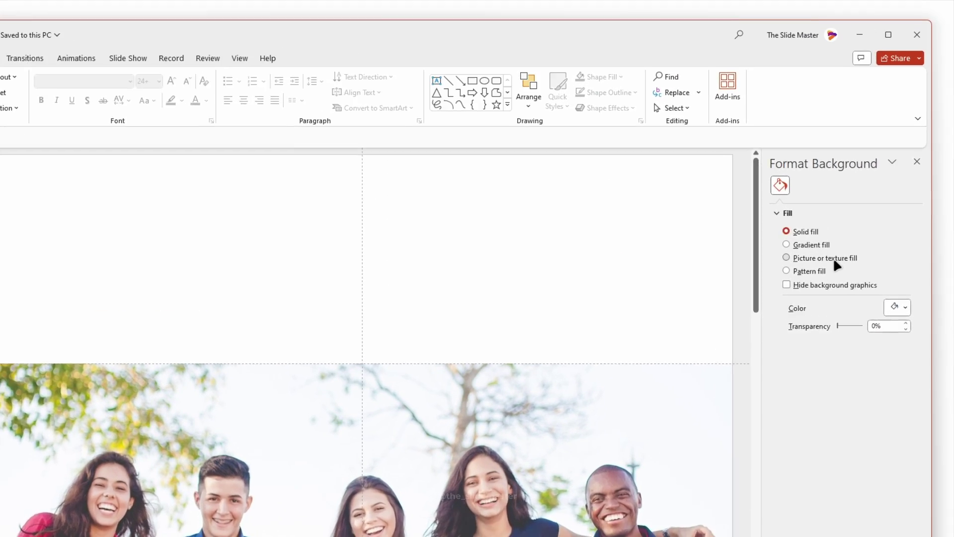
left_click(855, 215)
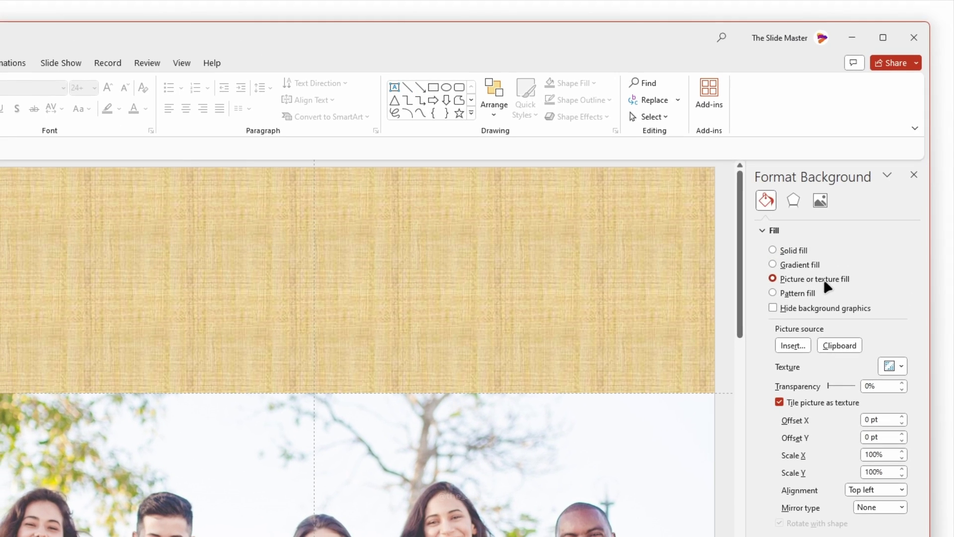
left_click(840, 345)
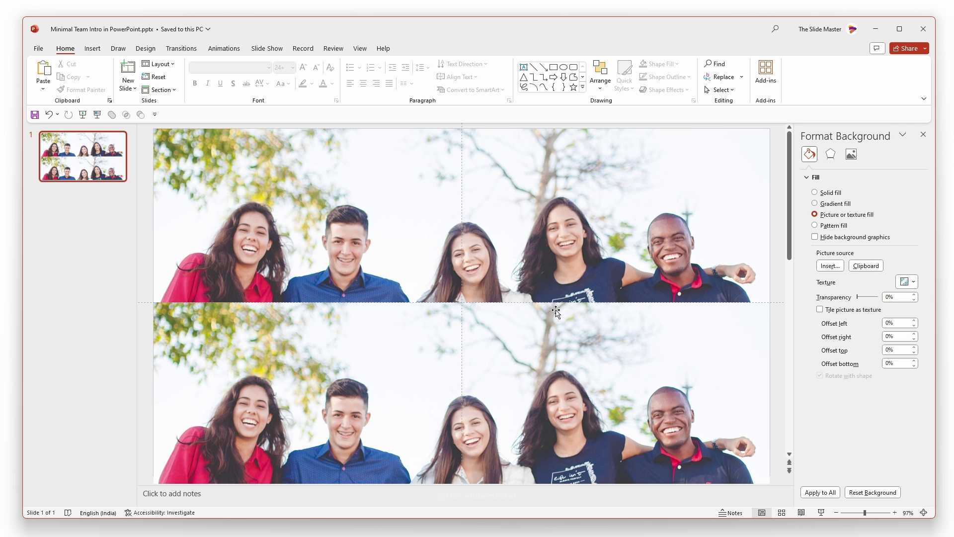
- Set the background picture's color saturation to the 0% preset
left_click(851, 154)
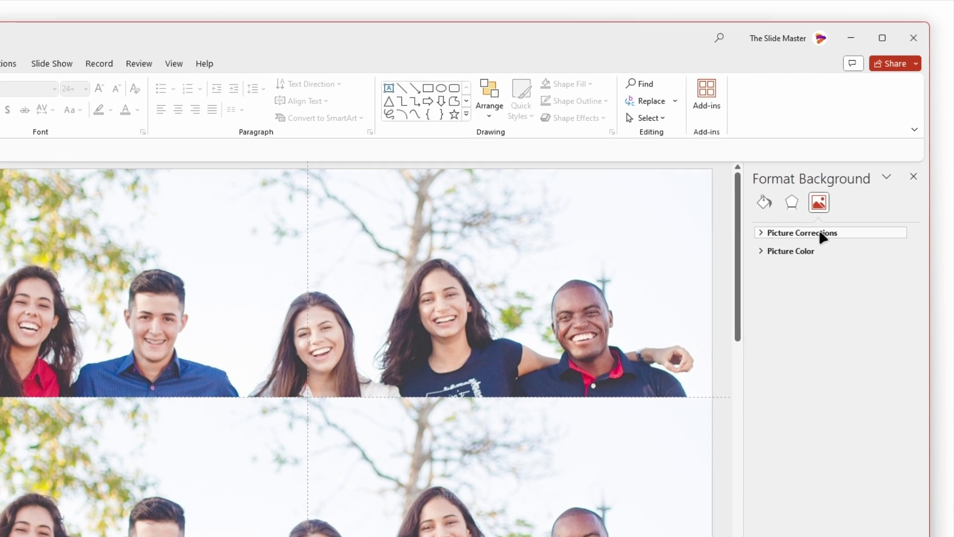
left_click(817, 249)
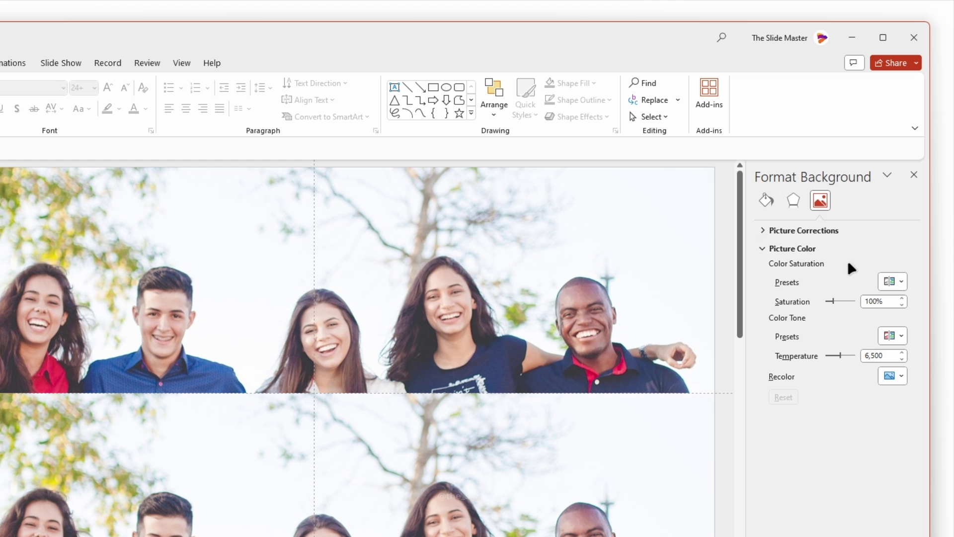
left_click(898, 280)
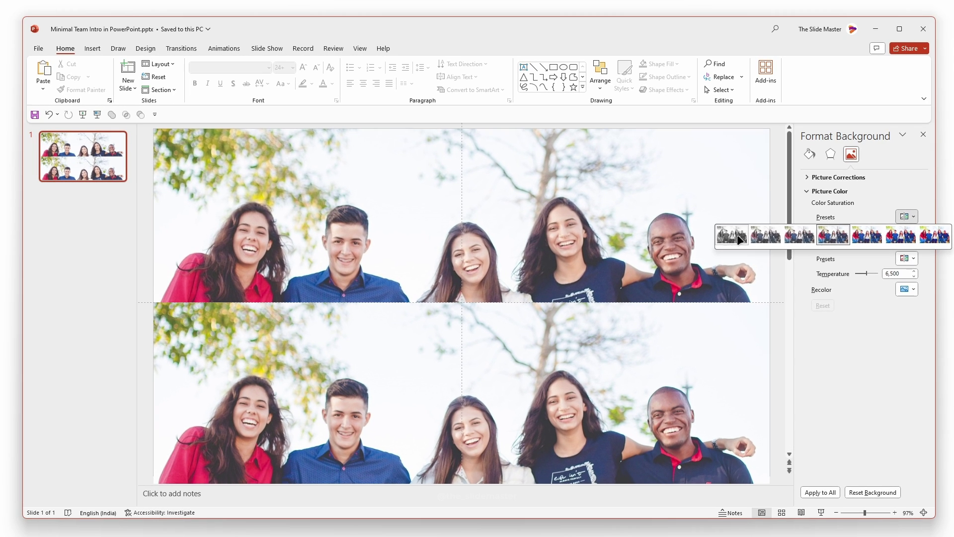
left_click(666, 306)
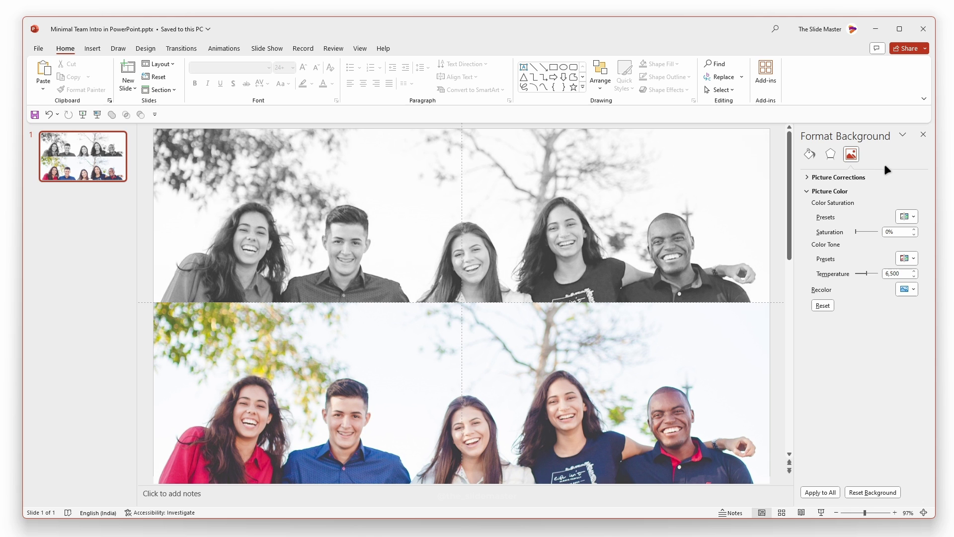
- Apply the Blur artistic effect to the background picture with a radius of 3
left_click(829, 154)
left_click(905, 191)
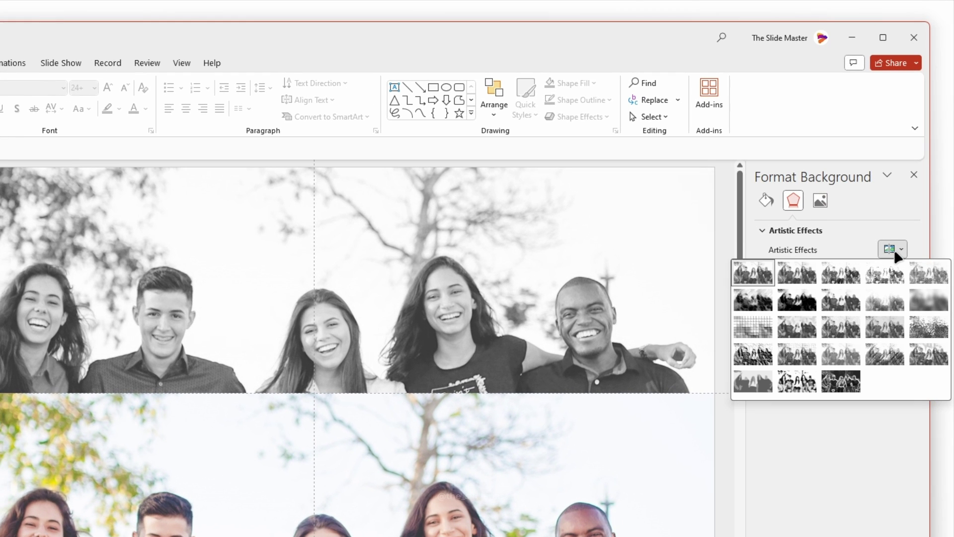
left_click(931, 303)
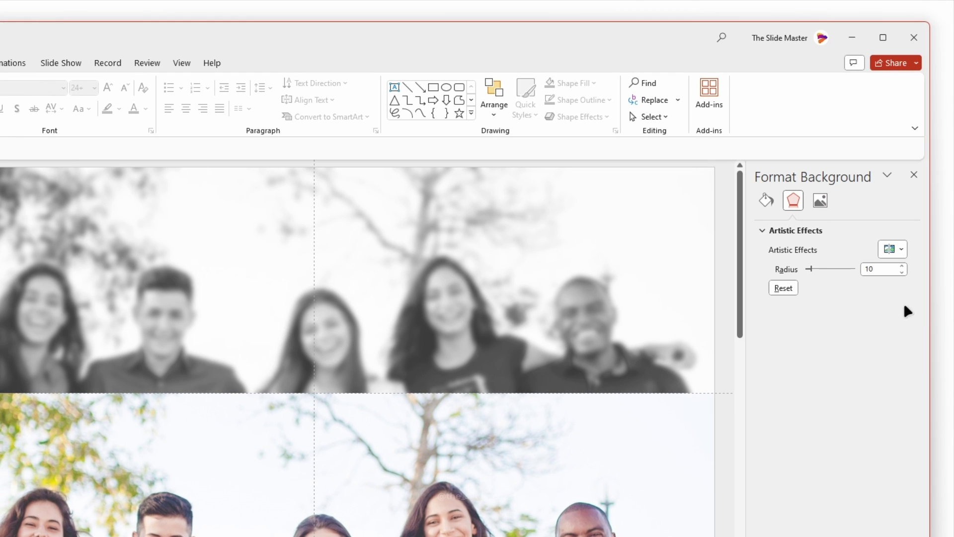
left_click_drag(810, 267, 820, 248)
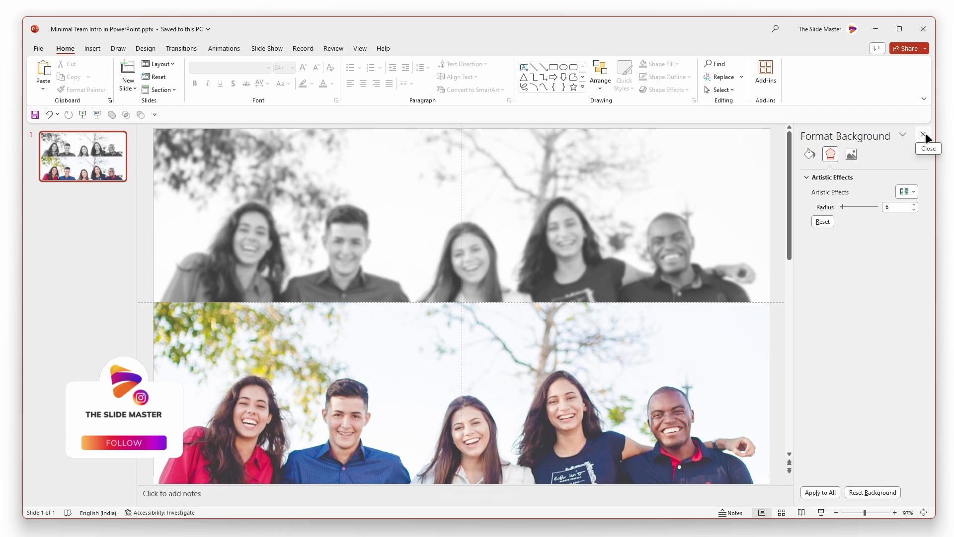
- Move the color picture back up to cover the whole slide and duplicate the slide
left_click(924, 134)
left_click_drag(561, 378, 555, 219)
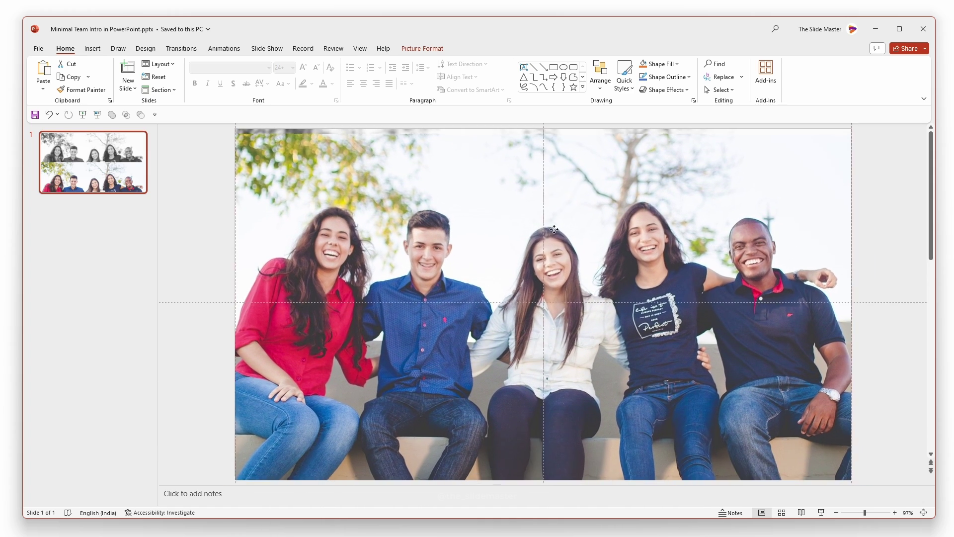
right_click(84, 145)
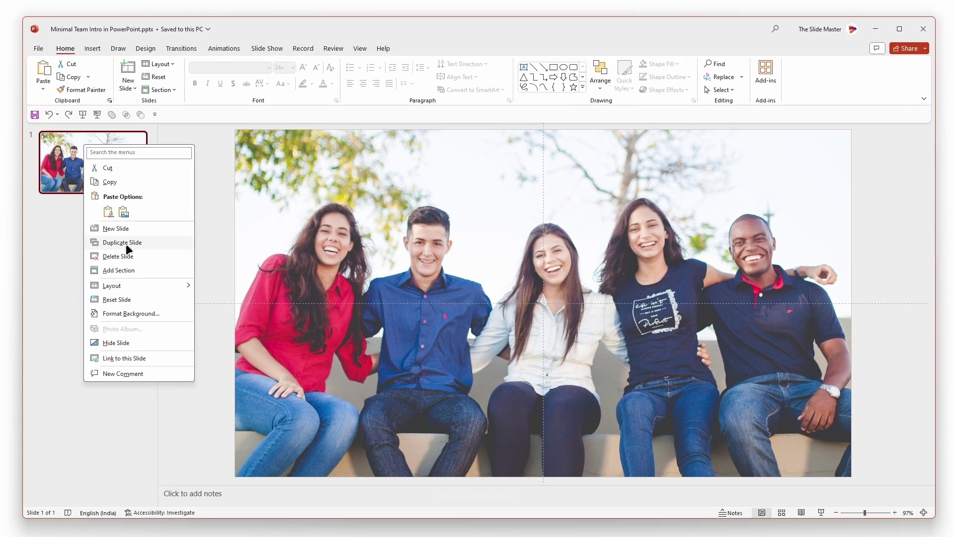
left_click(164, 316)
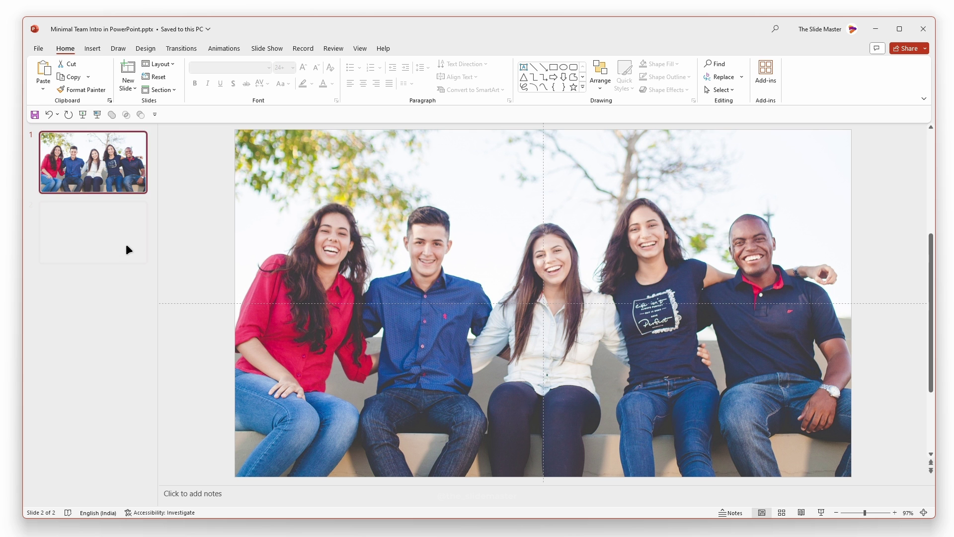
- Crop the color picture on slide 2 to a rounded rectangle shape
left_click(459, 245)
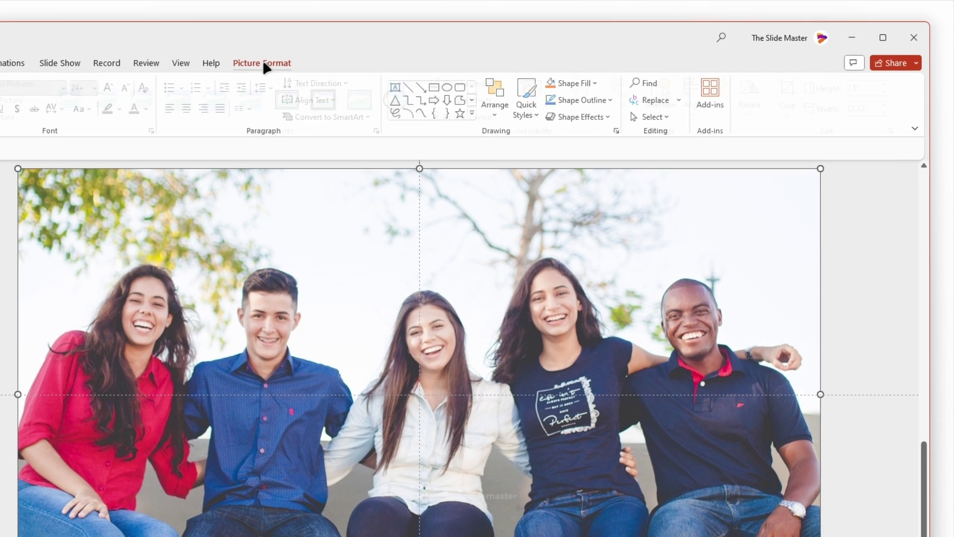
left_click(422, 48)
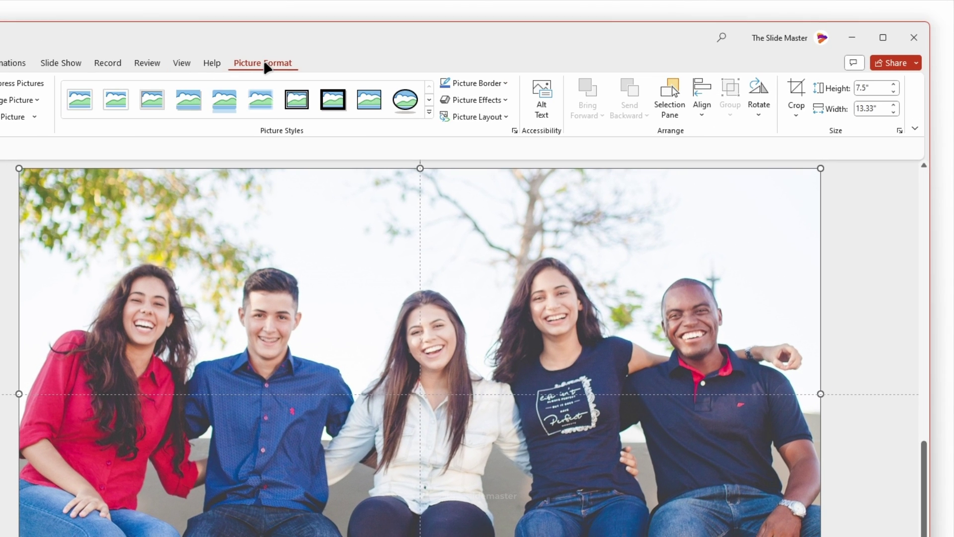
left_click(798, 111)
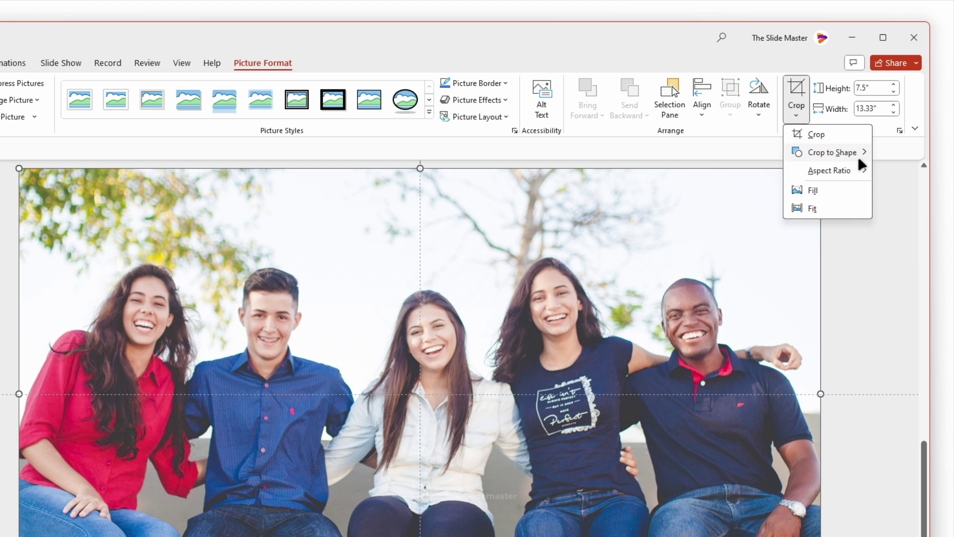
mouse_move(860, 152)
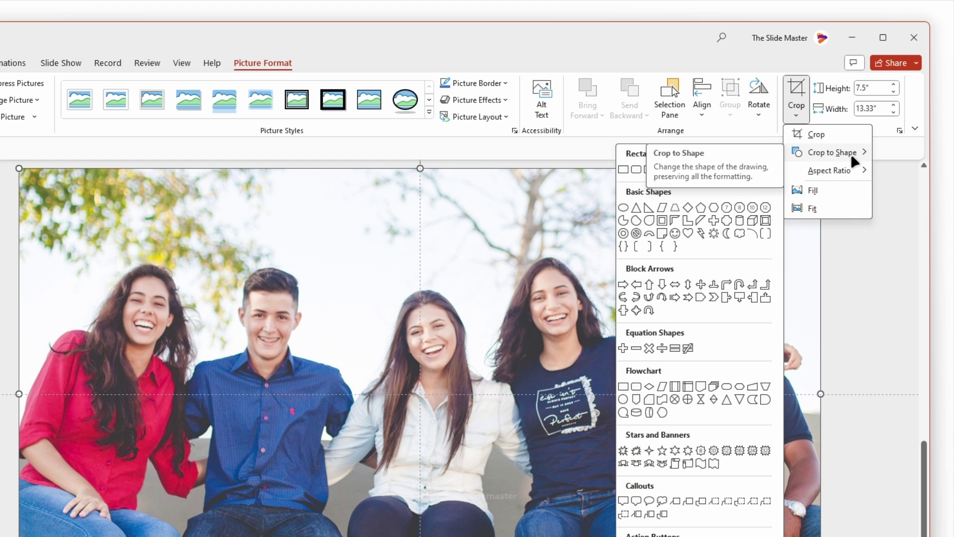
left_click(636, 170)
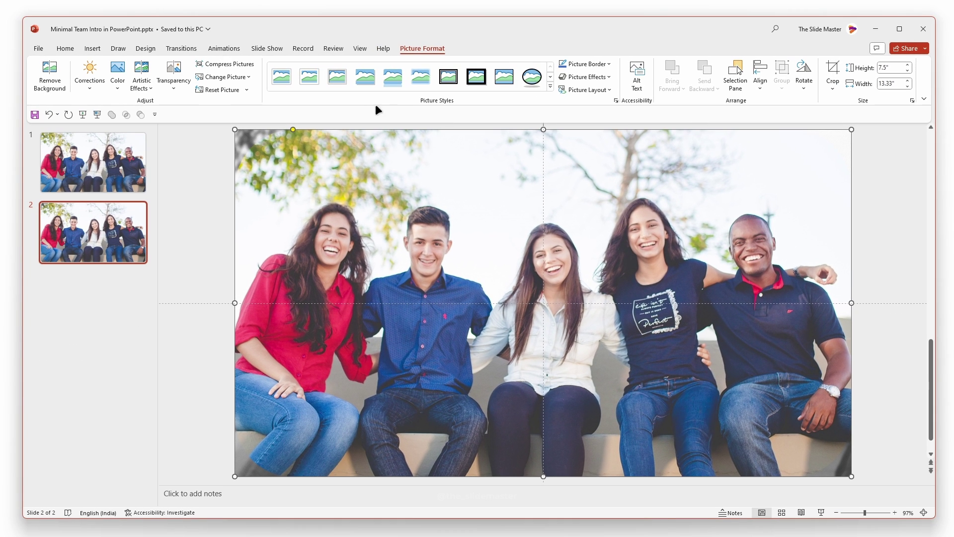
- Crop the rounded picture around the middle woman's head and upper body, about 2.45" wide and 3.56" high
left_click(833, 66)
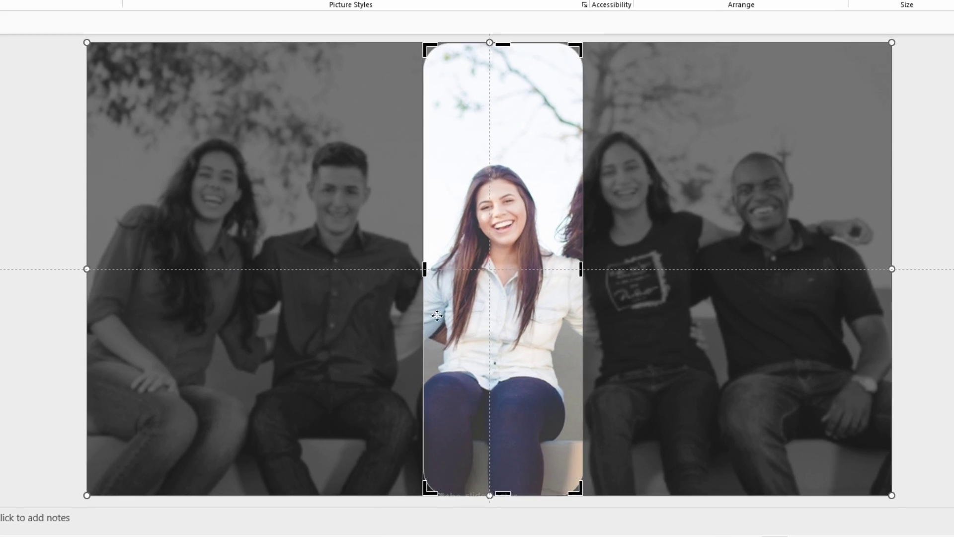
left_click_drag(542, 473, 542, 354)
left_click_drag(502, 43, 500, 132)
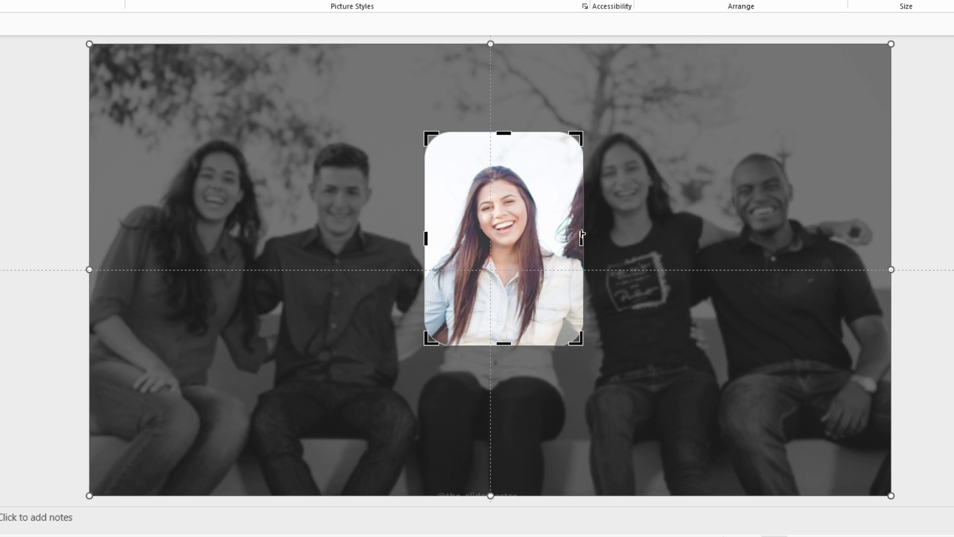
left_click_drag(582, 239, 572, 235)
left_click(898, 141)
- Reduce the corner rounding of the cropped portrait
left_click(497, 198)
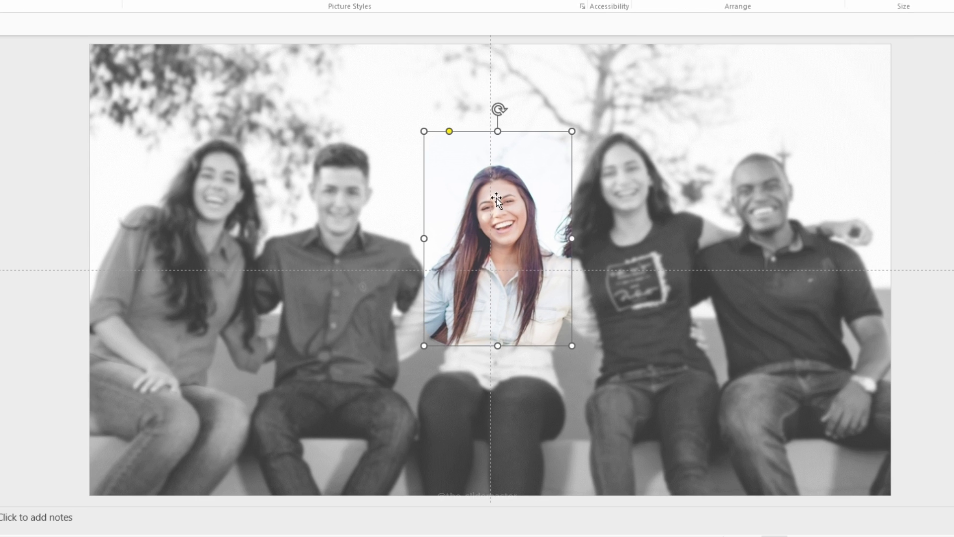
left_click(450, 132)
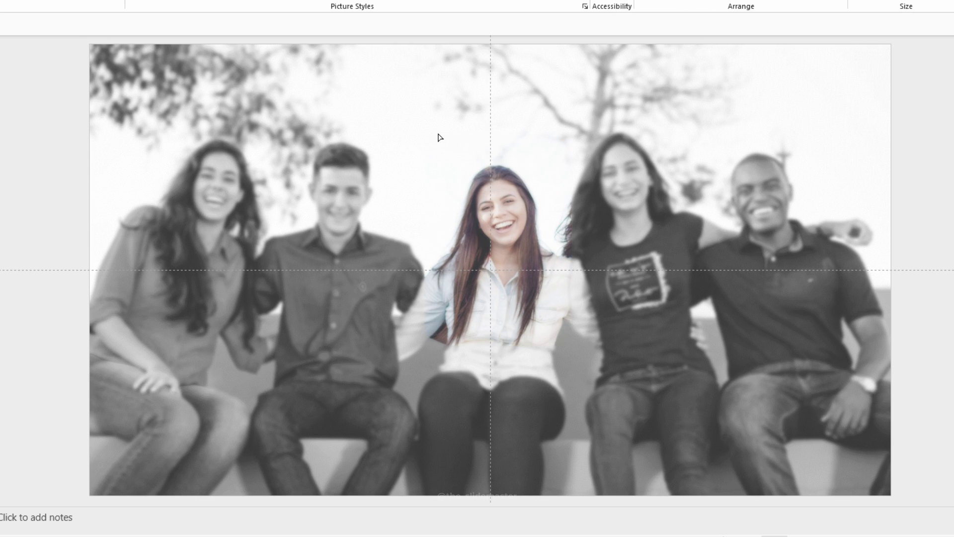
left_click(445, 148)
- Give the cropped portrait a solid outline in a picked color, with 20% transparency and 1 pt width
right_click(478, 174)
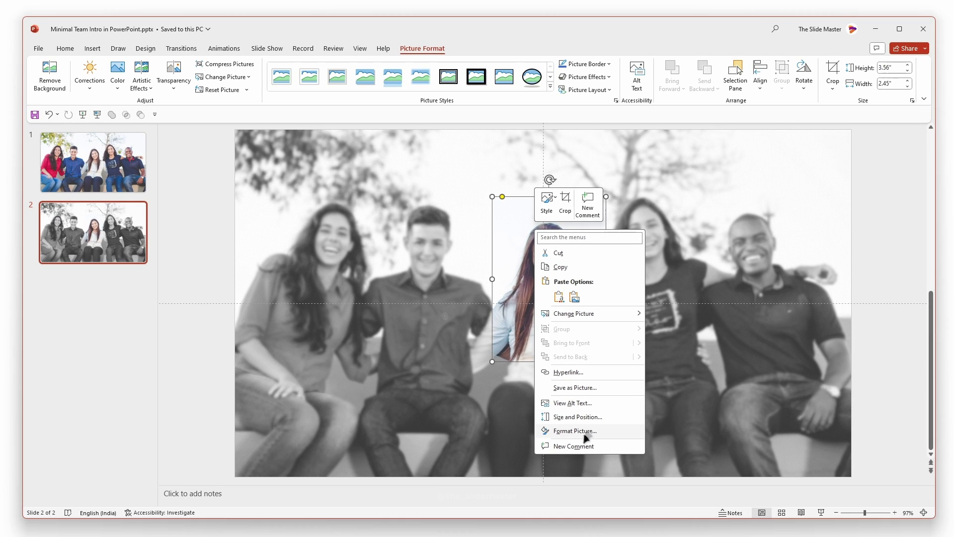
left_click(584, 437)
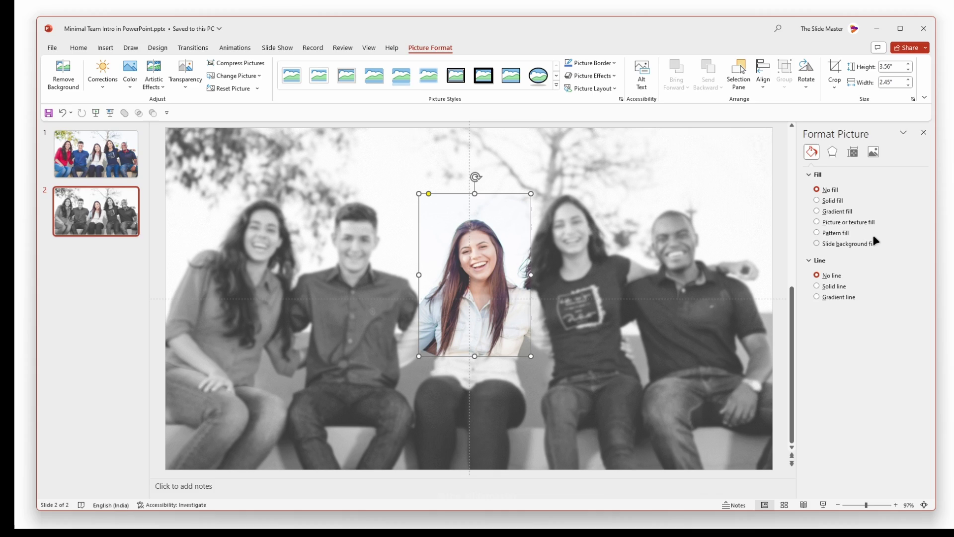
left_click(831, 293)
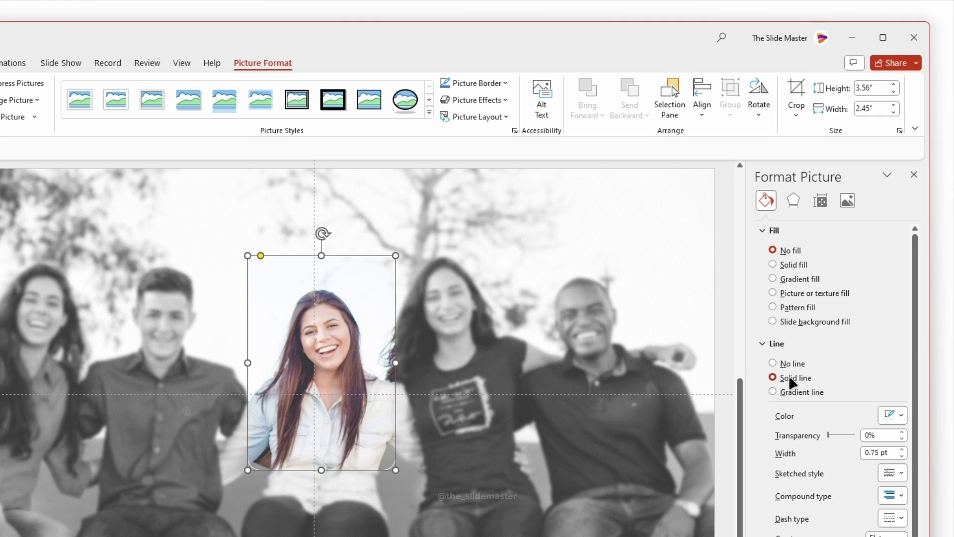
left_click(891, 415)
left_click(847, 466)
left_click_drag(902, 430, 902, 431)
- Apply the centered outer shadow preset to the cropped portrait
left_click(792, 202)
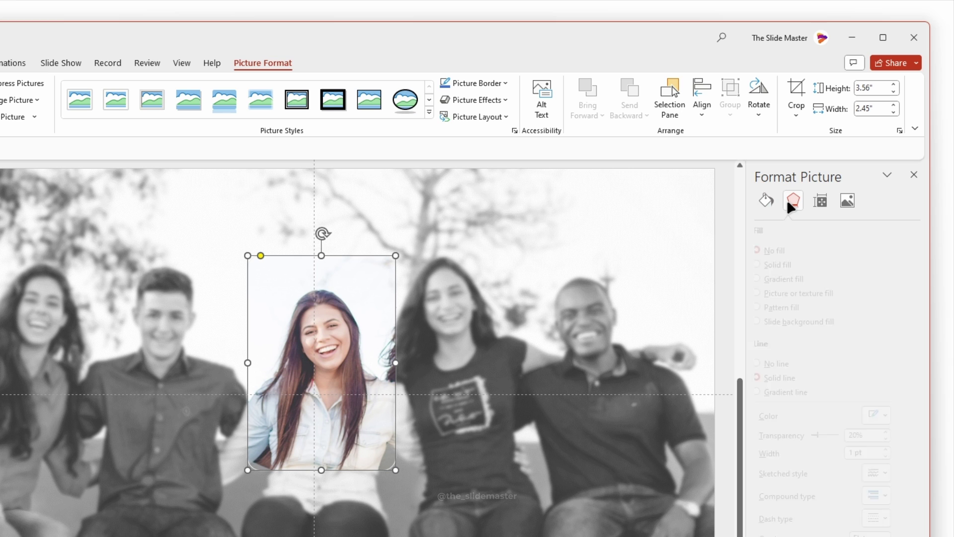
left_click(891, 250)
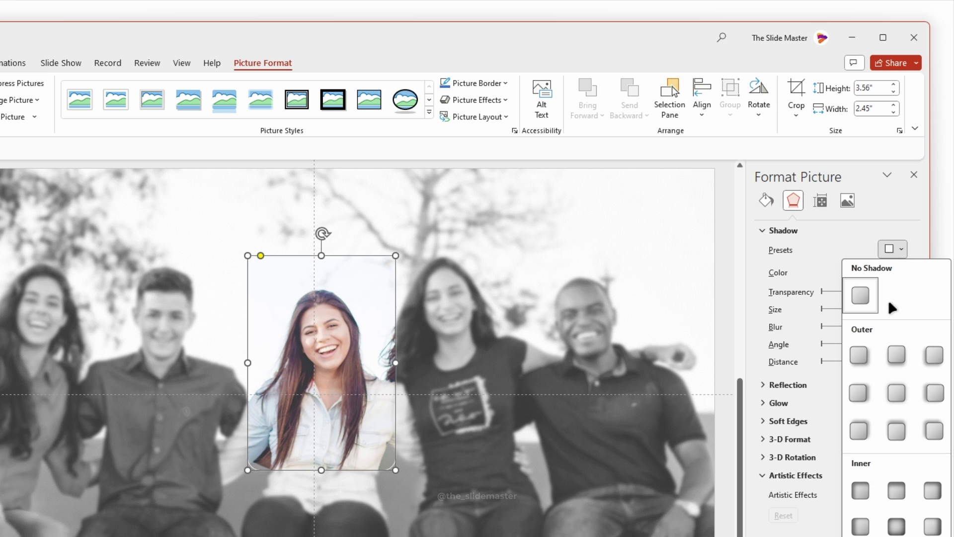
left_click(905, 396)
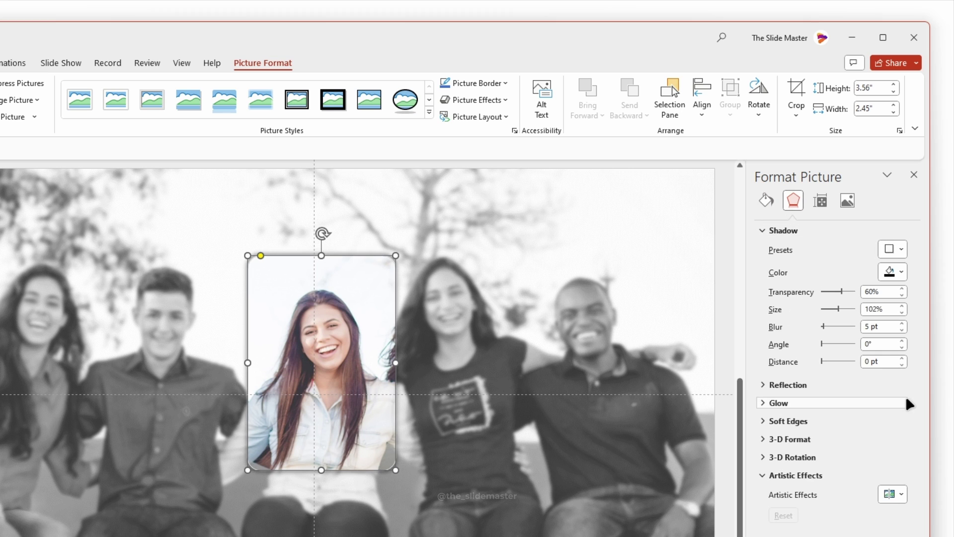
- Set the portrait's shadow to 80% transparency, 101% size and 14 pt blur, and close the formatting options
left_click(901, 288)
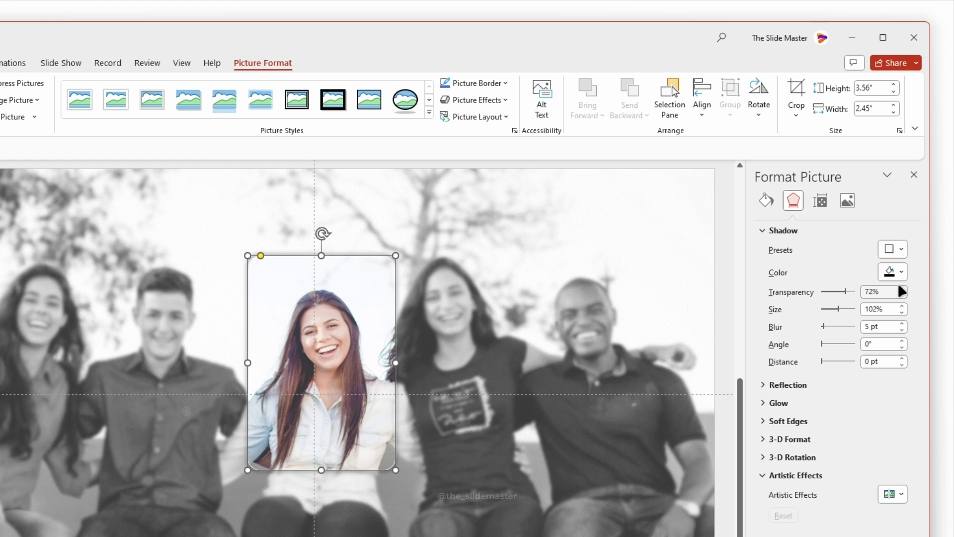
left_click(902, 288)
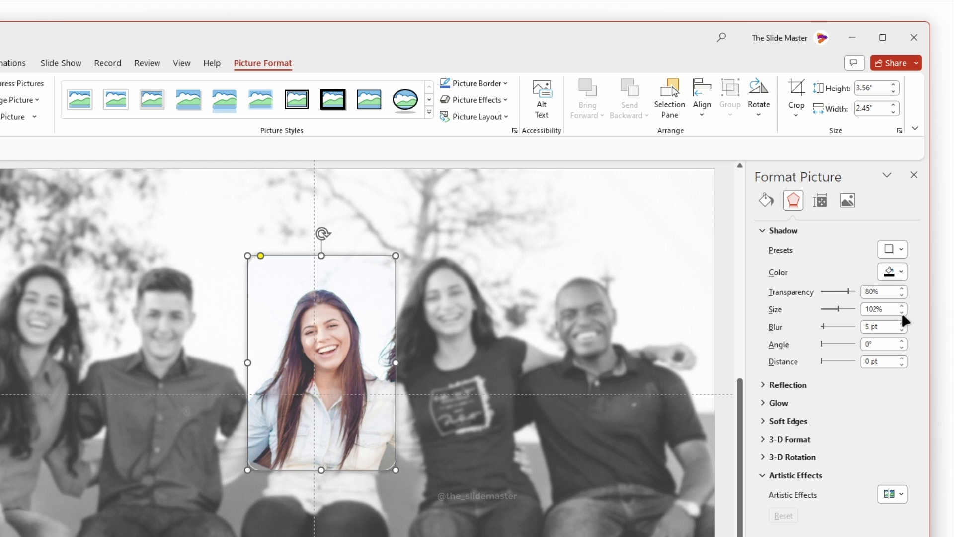
left_click(902, 312)
left_click(902, 323)
left_click(902, 323)
left_click(902, 323)
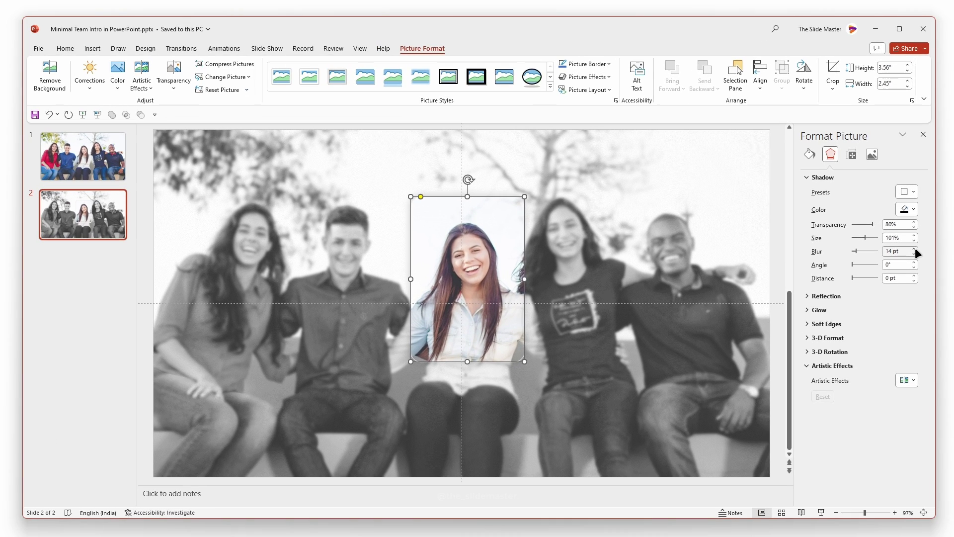
left_click(681, 383)
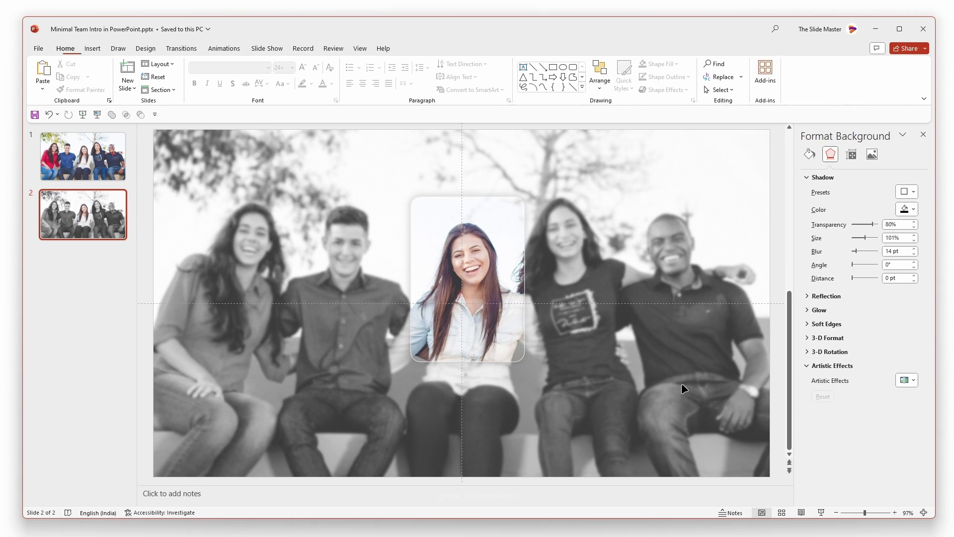
left_click(923, 134)
- Duplicate slide 2 and move the color portrait on the copy over the man in the button-up shirt
right_click(76, 203)
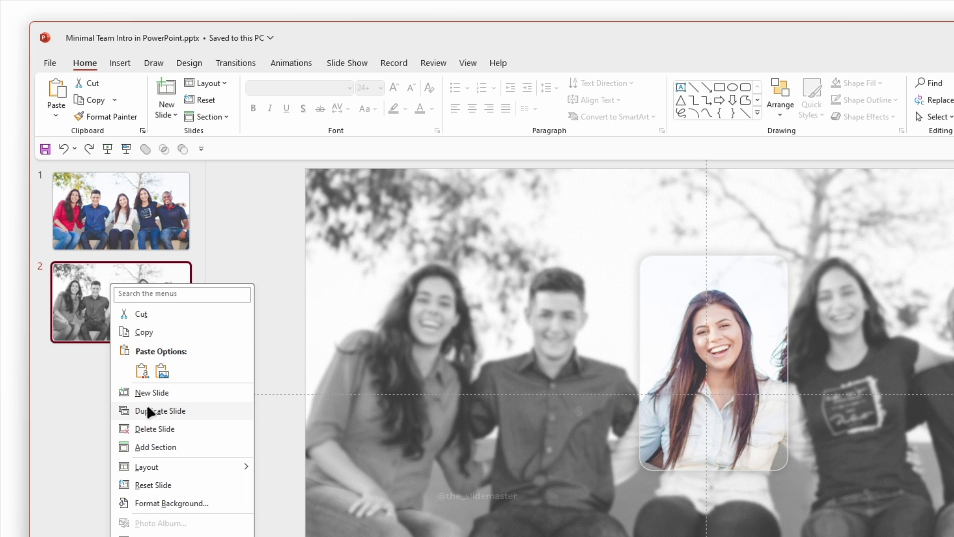
left_click(147, 405)
left_click(733, 338)
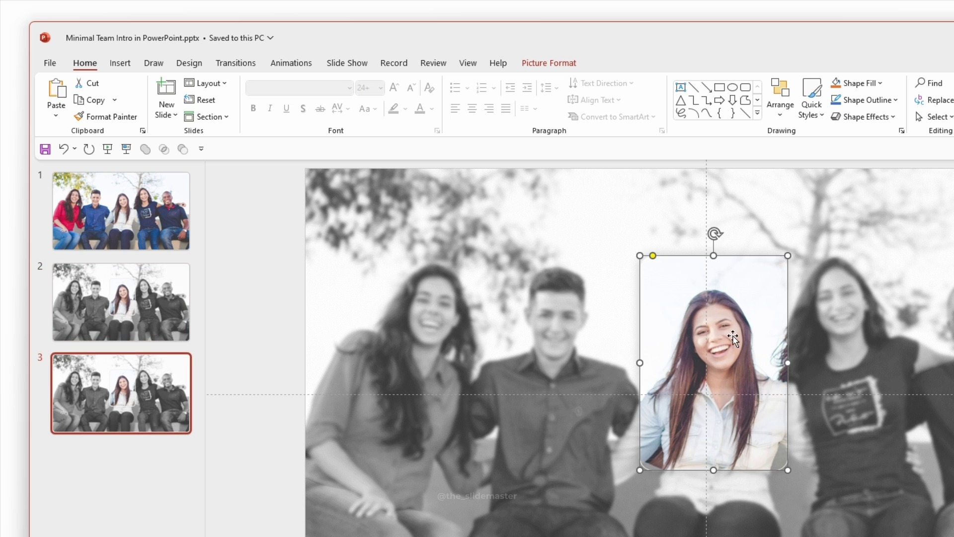
left_click_drag(733, 338, 589, 300)
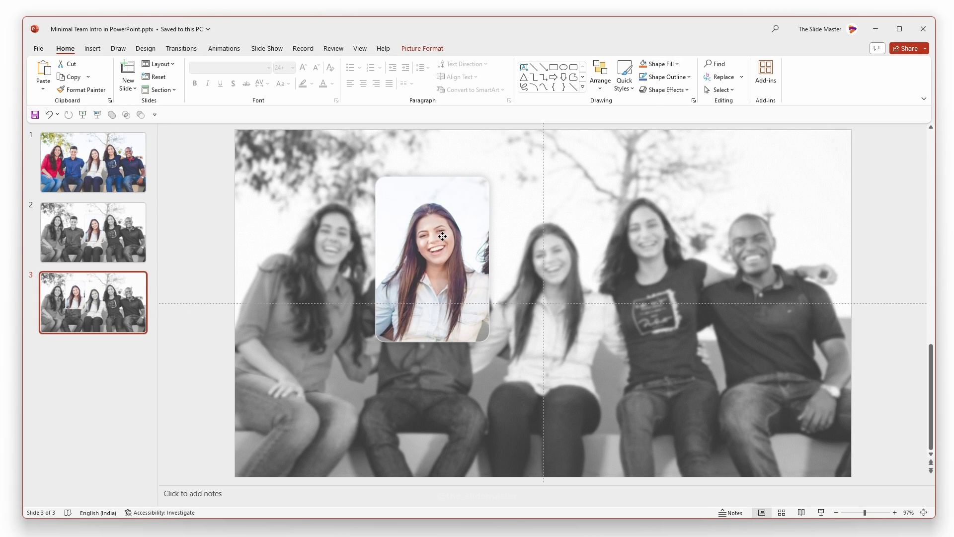
- Shift the image inside the portrait's crop frame to align with the full slide photo, showing the man in blue
left_click(436, 50)
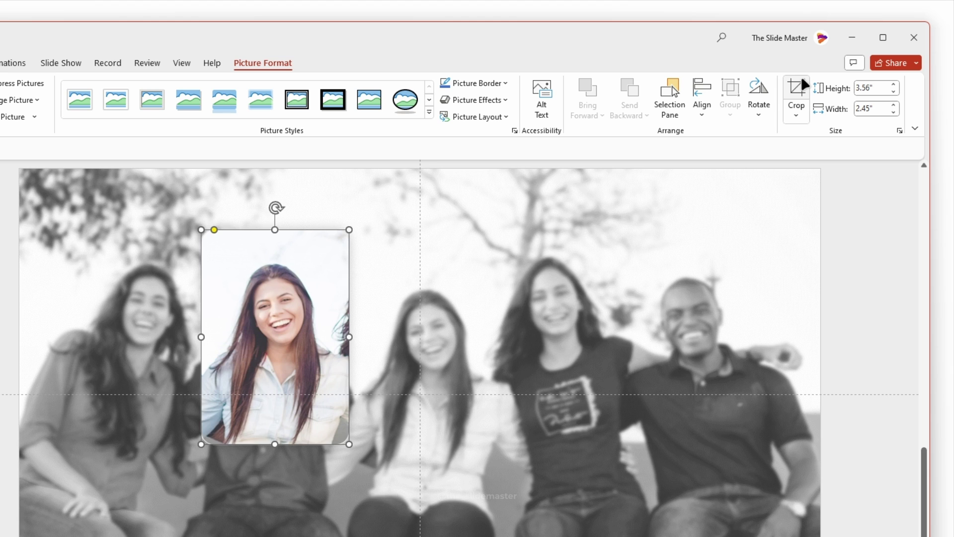
left_click(800, 84)
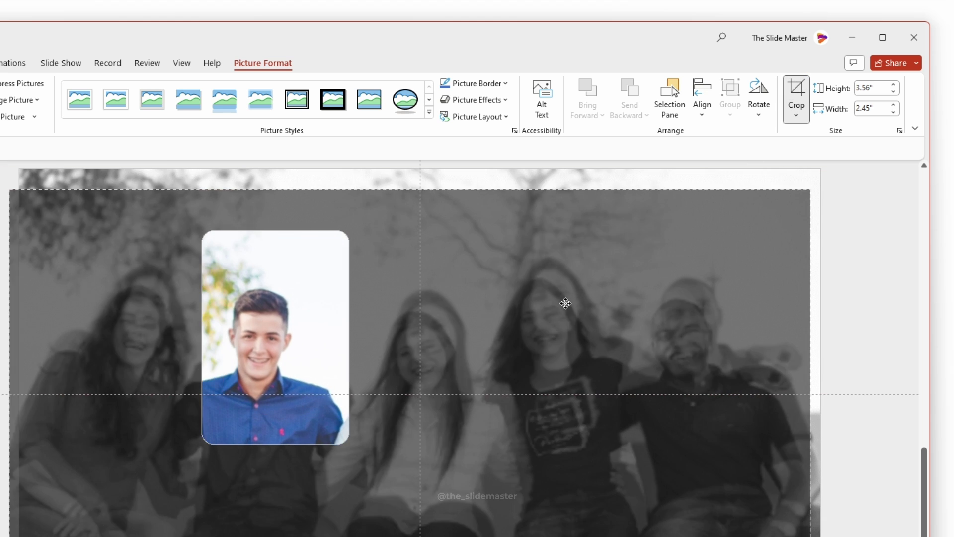
left_click_drag(566, 303, 575, 282)
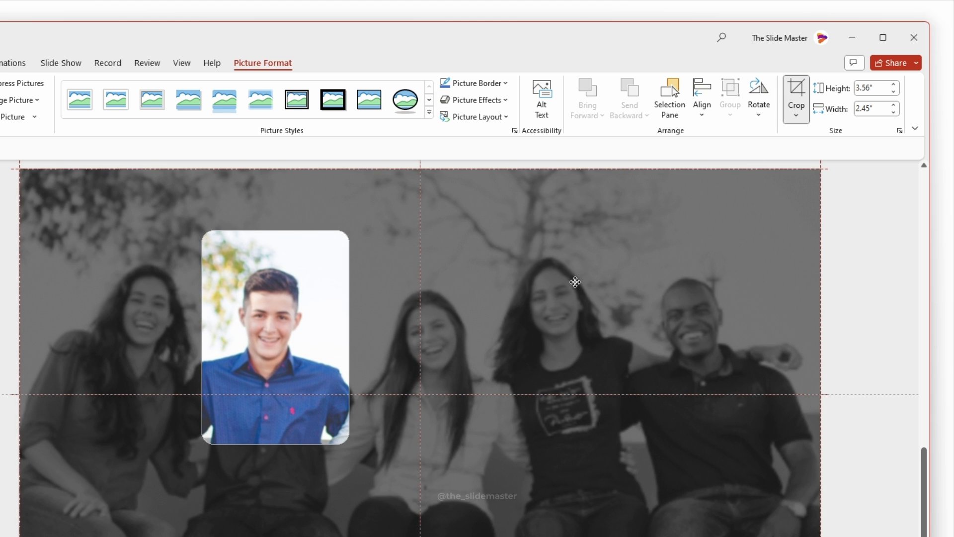
left_click(854, 254)
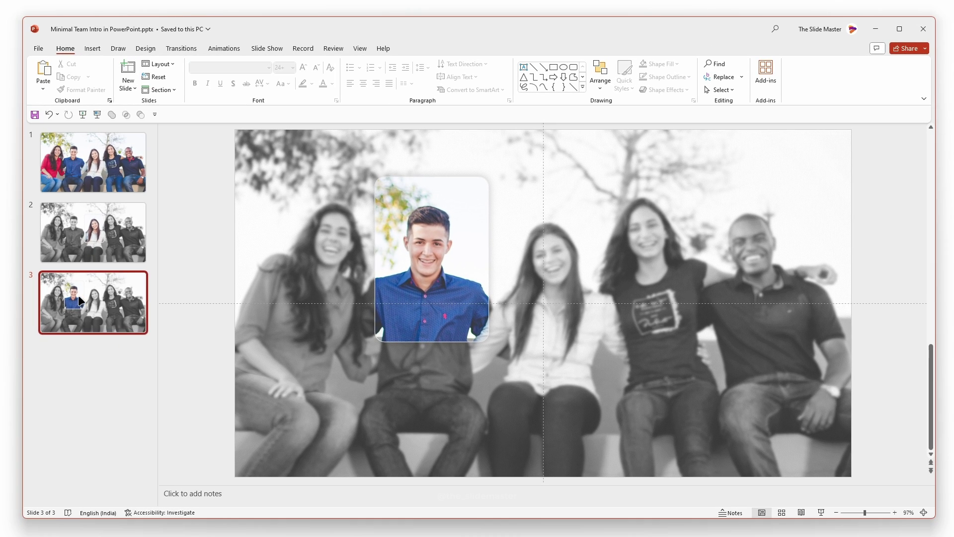
- On a duplicate of slide 3, move the portrait frame over the woman in the printed T-shirt and realign its cropped image to show her
right_click(79, 300)
left_click(103, 394)
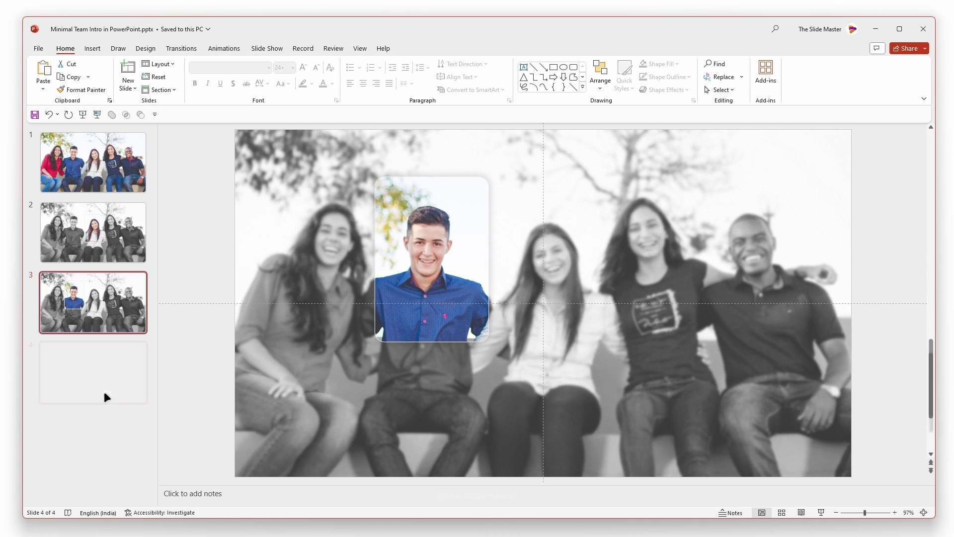
left_click_drag(431, 258, 658, 253)
left_click(422, 49)
left_click(830, 72)
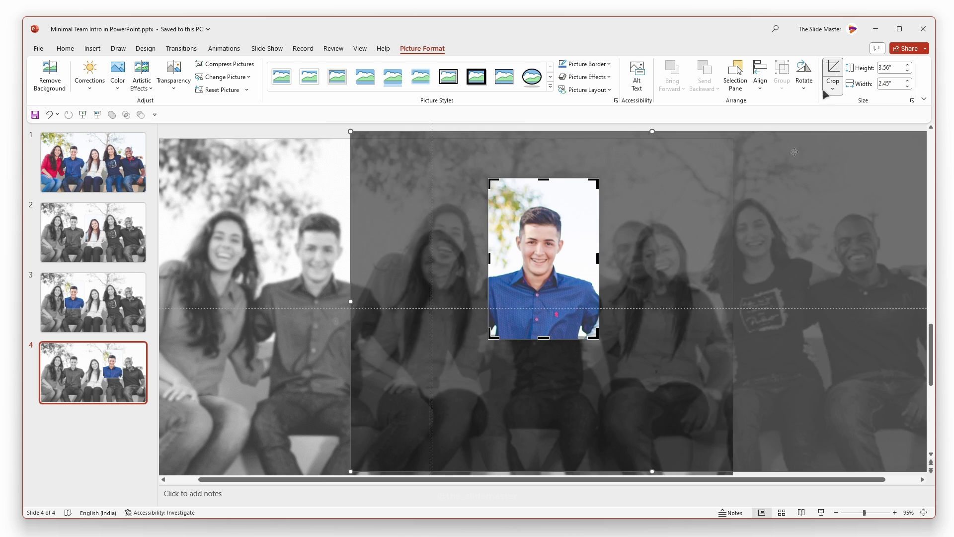
left_click_drag(803, 233, 325, 227)
left_click(882, 268)
- On a duplicate of slide 4, move the portrait frame over the woman in red and realign its cropped image to show her
right_click(106, 370)
left_click(144, 231)
left_click(412, 50)
left_click(832, 72)
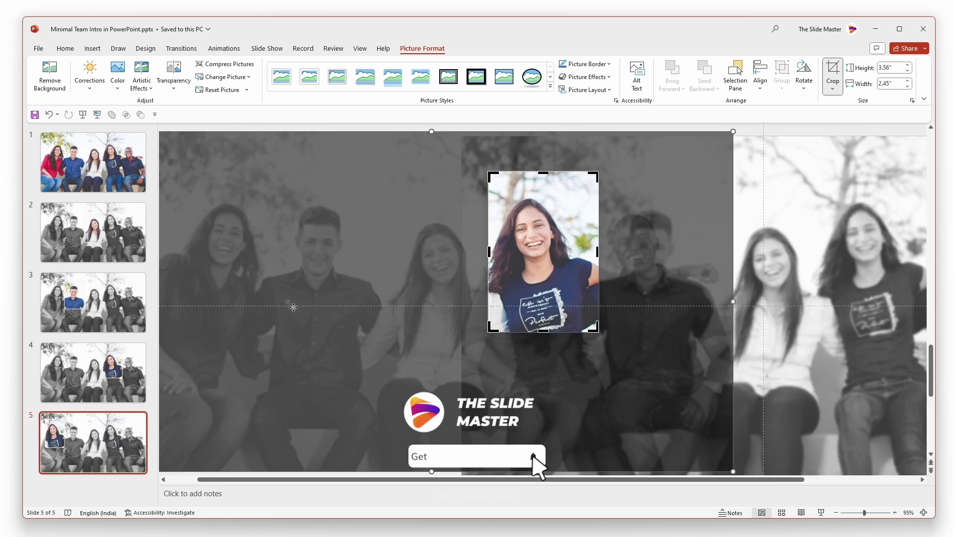
left_click_drag(666, 238, 786, 235)
left_click(883, 268)
- On a duplicate of slide 5, move the portrait frame over the man in the polo shirt and realign its cropped image to show him
key("ctrl+d")
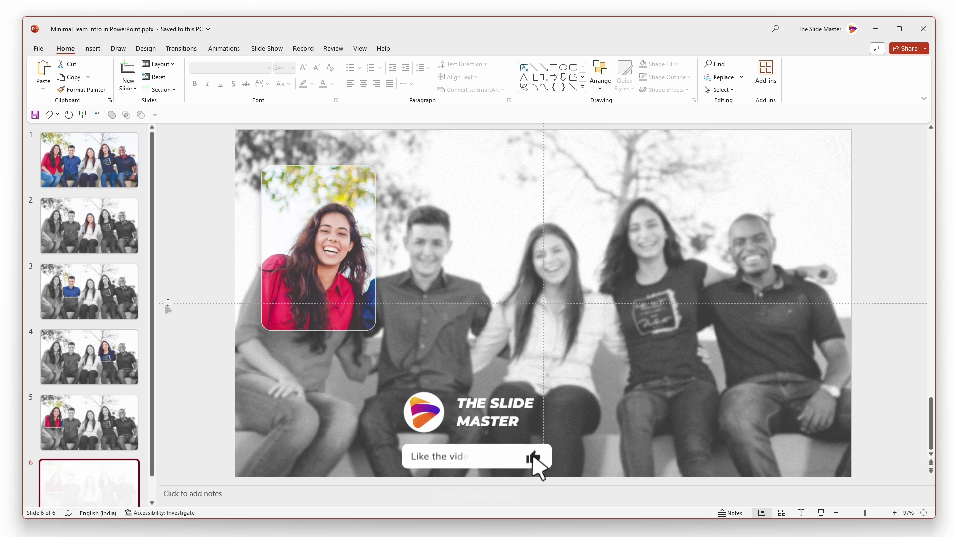
left_click_drag(317, 231, 766, 239)
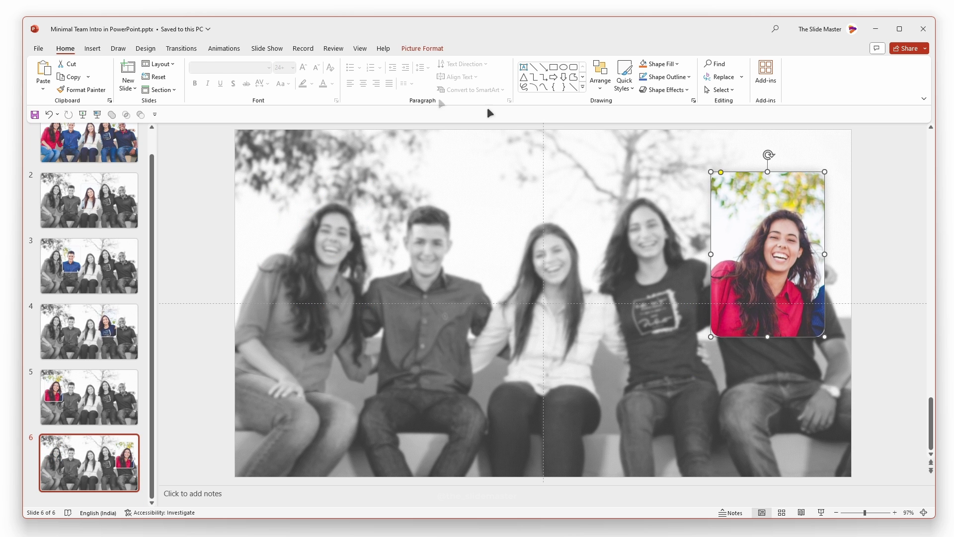
left_click(422, 48)
left_click(833, 69)
left_click_drag(470, 259, 243, 259)
left_click(102, 435)
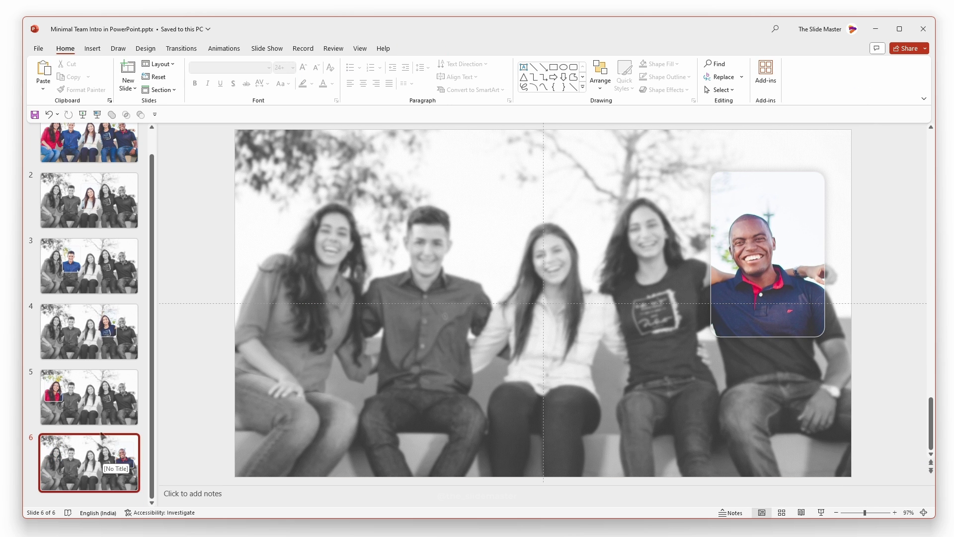
- Duplicate the full-color slide 1 and move the copy to the end of the deck as slide 7
left_click(91, 150)
right_click(79, 157)
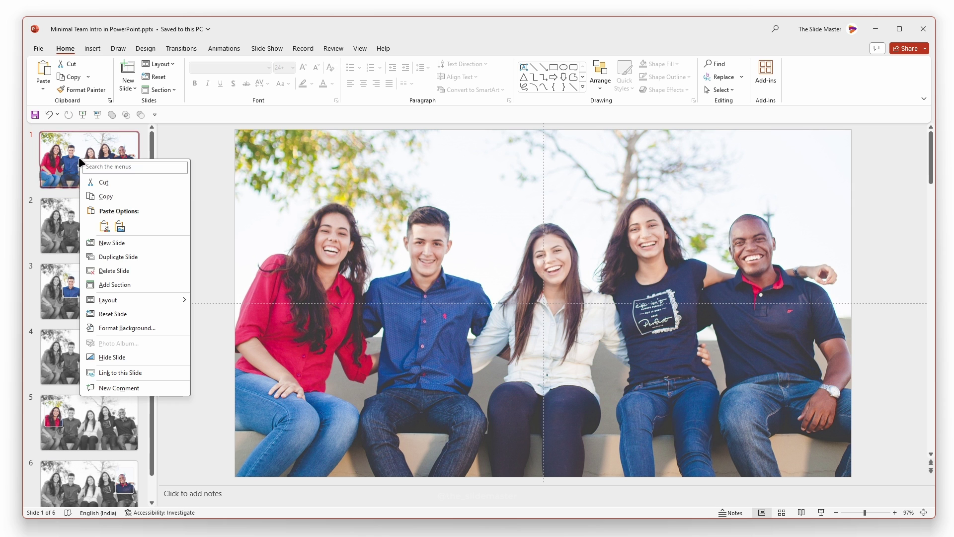
left_click(106, 259)
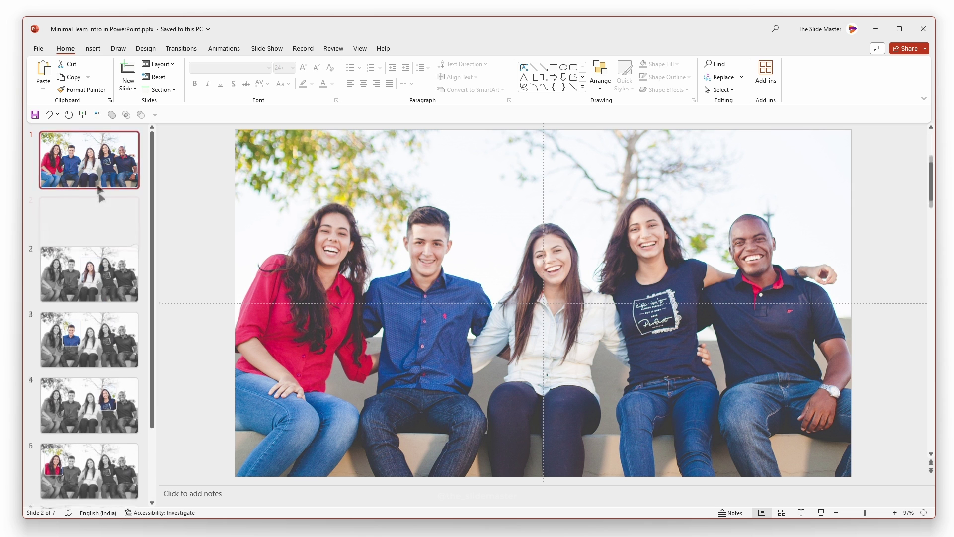
left_click_drag(83, 224, 84, 462)
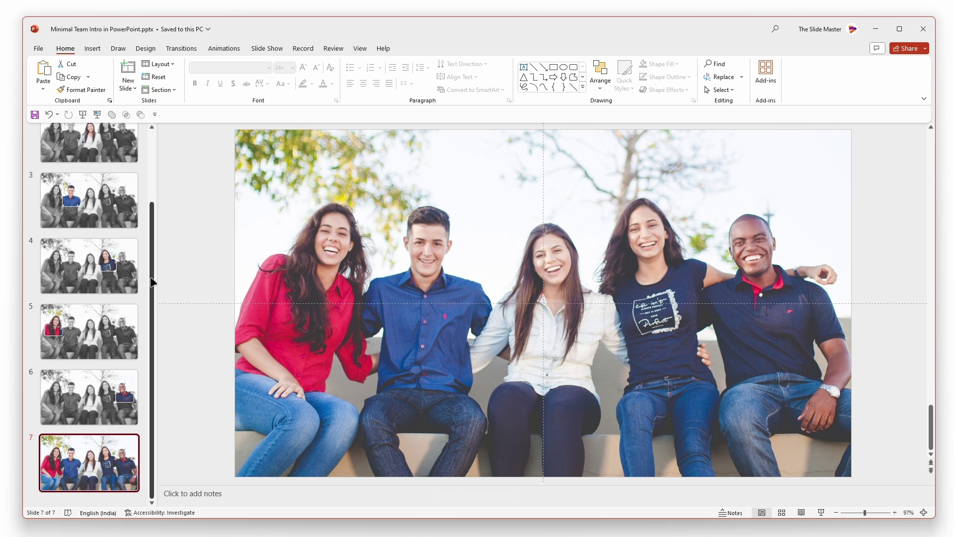
- Draw a 13.33" by 7.5" rectangle covering the whole of slide 1 and remove its outline
left_click_drag(153, 282, 152, 209)
left_click(89, 159)
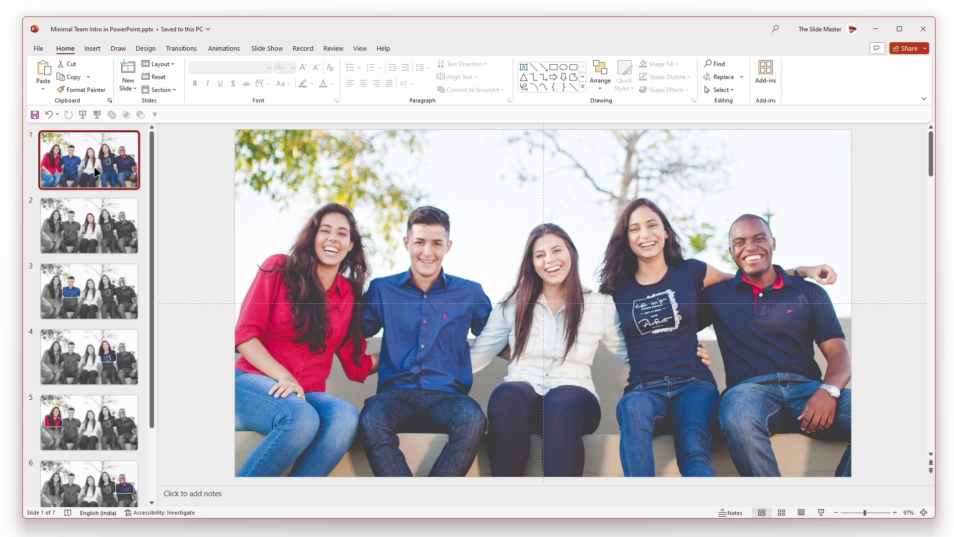
left_click(91, 48)
left_click(190, 79)
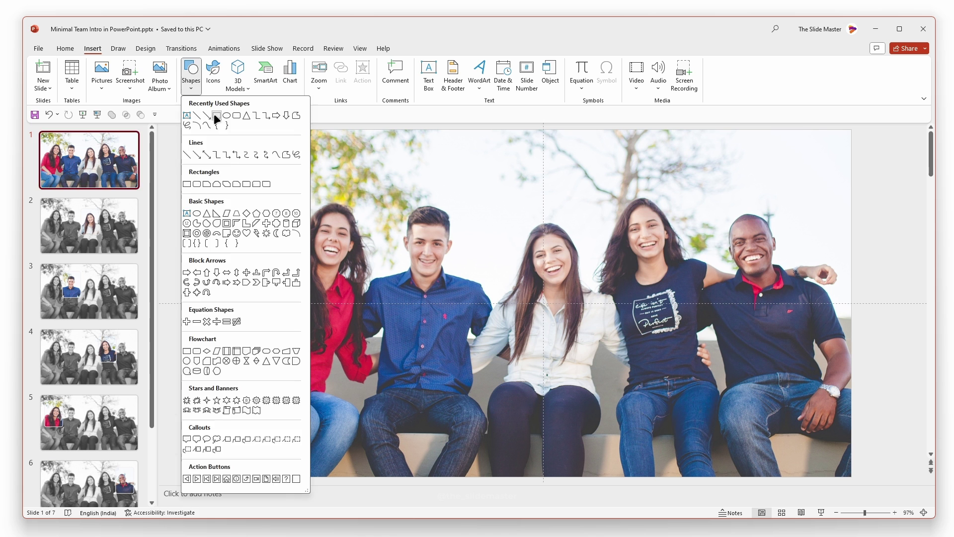
left_click(216, 117)
left_click_drag(233, 130, 851, 476)
left_click_drag(542, 129, 544, 131)
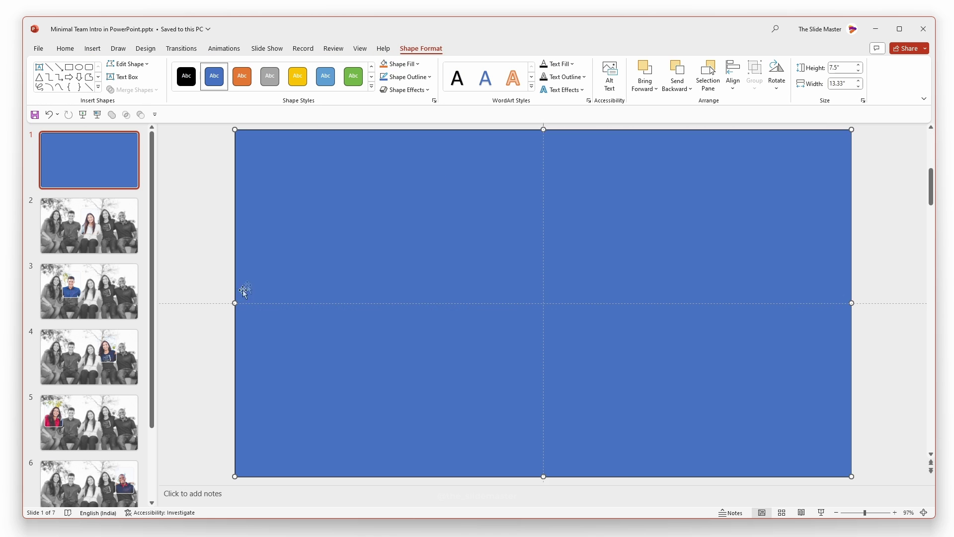
left_click_drag(235, 303, 236, 304)
left_click_drag(852, 303, 853, 305)
left_click_drag(526, 473, 542, 472)
- Give the rectangle a linear gradient fill at 90° with both end stops black
right_click(405, 230)
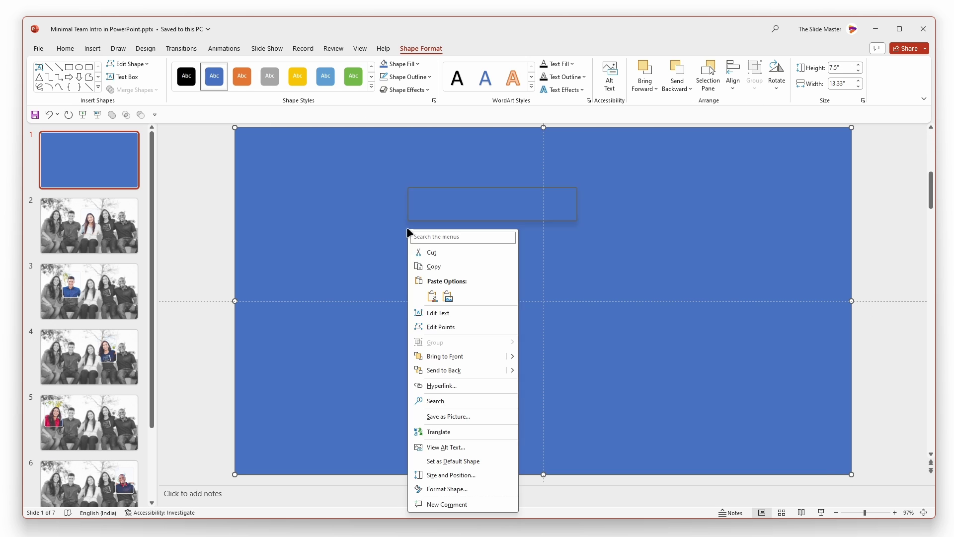
left_click(432, 489)
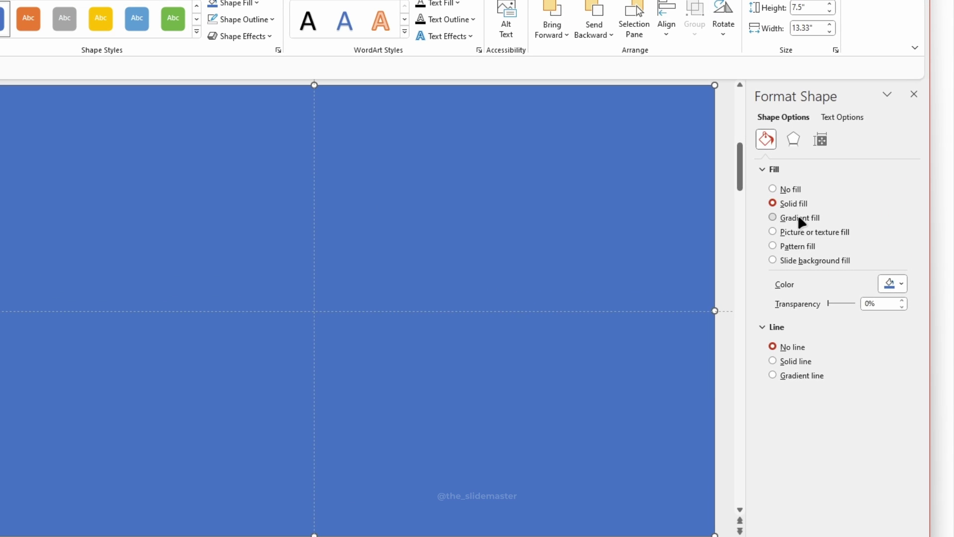
left_click(801, 220)
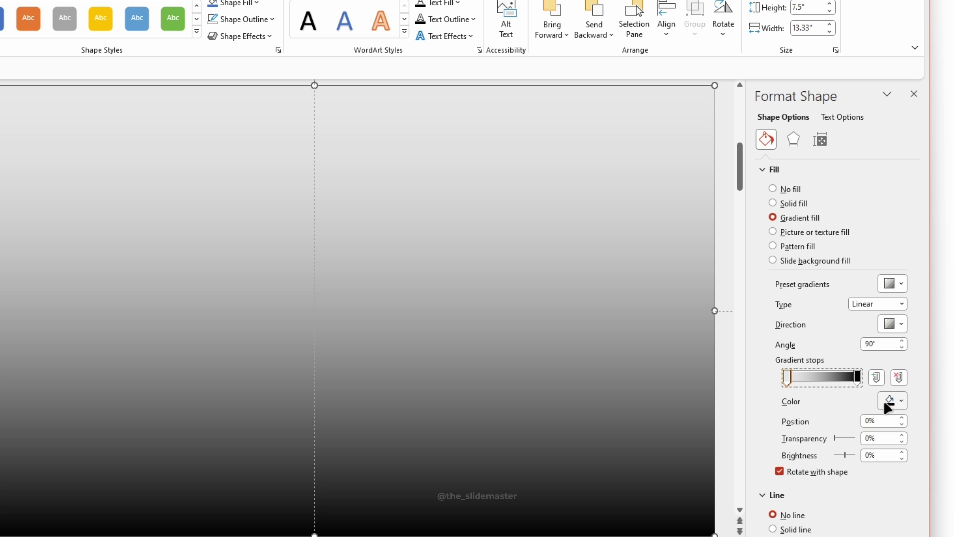
left_click(901, 401)
left_click(857, 436)
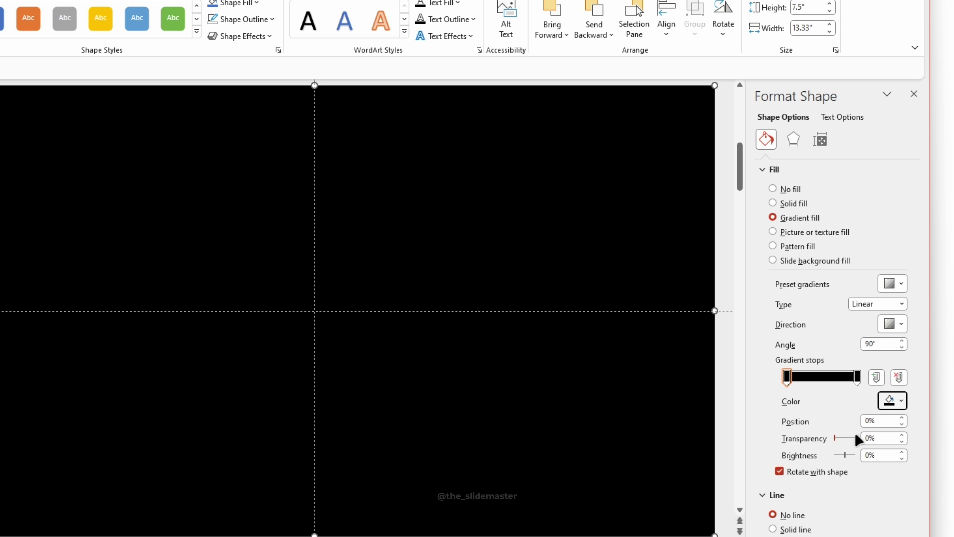
- Make the first gradient stop 100% transparent at 45% position and place the opaque black stop at 78%
left_click_drag(839, 439, 889, 443)
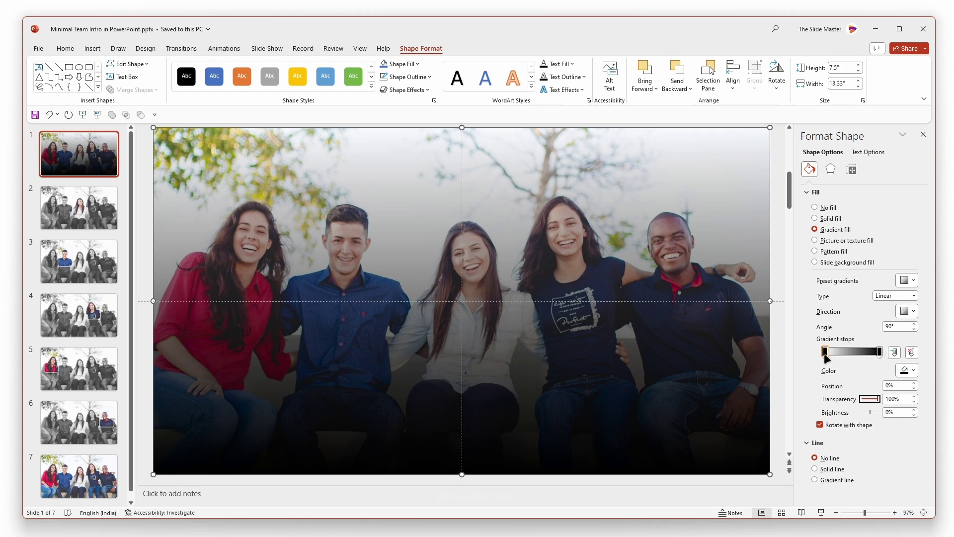
left_click_drag(826, 357, 870, 358)
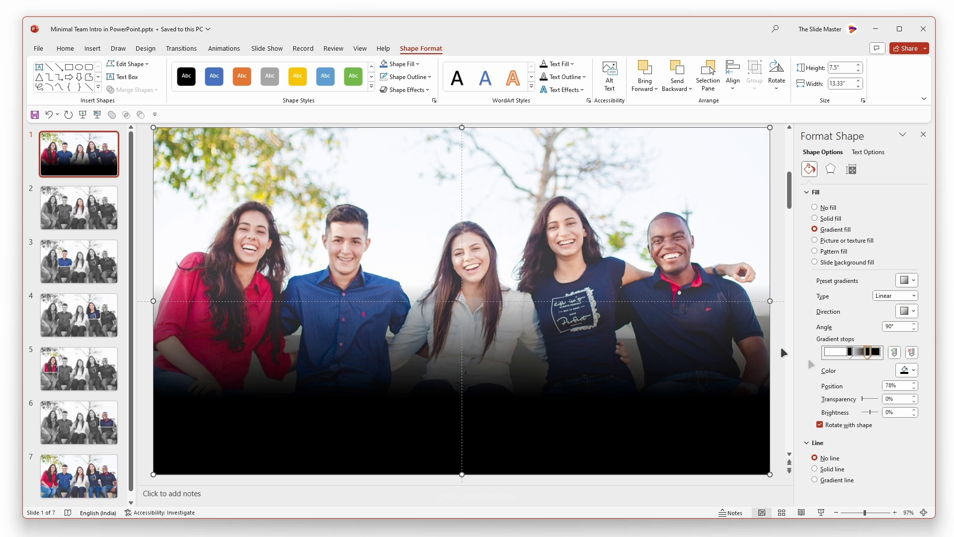
left_click(784, 277)
- Copy the gradient rectangle from slide 1 and paste it onto slide 2 using the destination theme
left_click(320, 401)
right_click(319, 400)
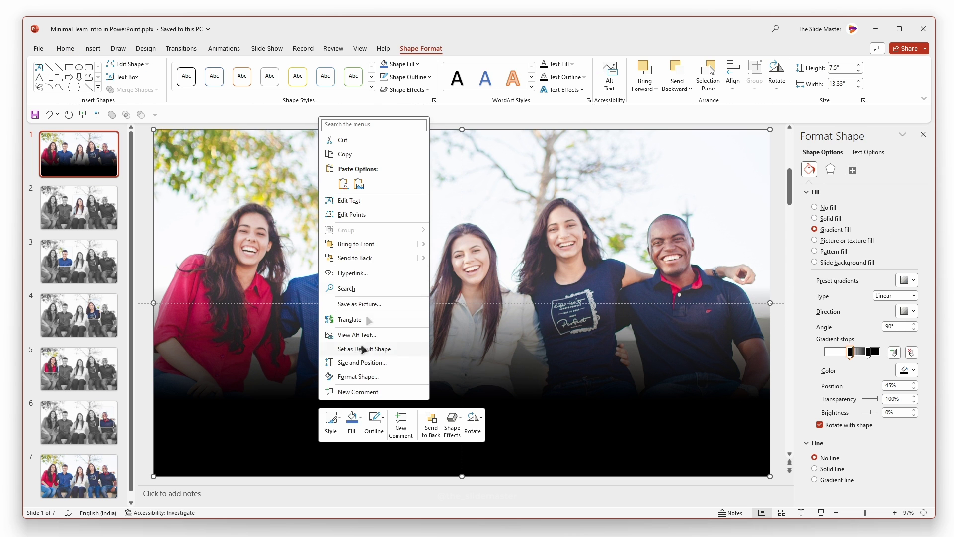
key("Escape")
left_click(79, 207)
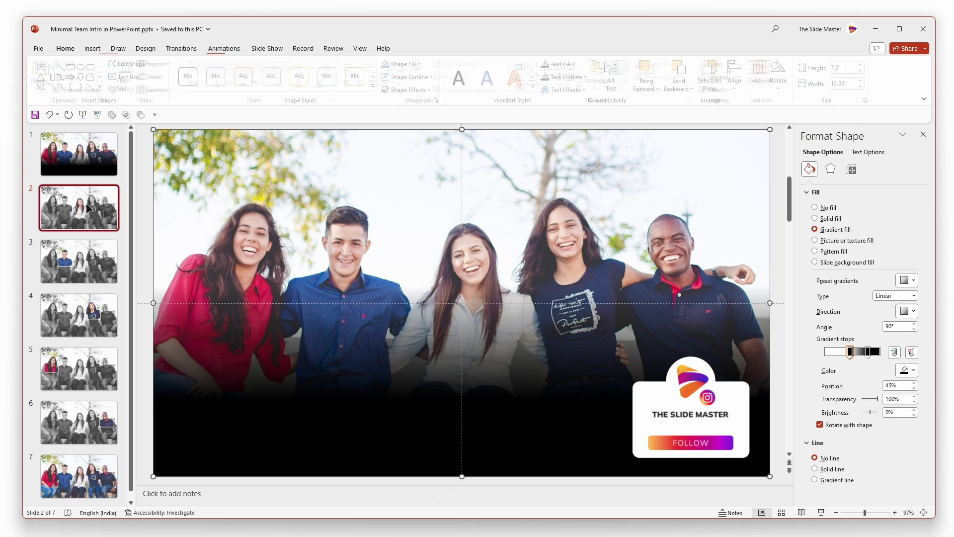
right_click(388, 250)
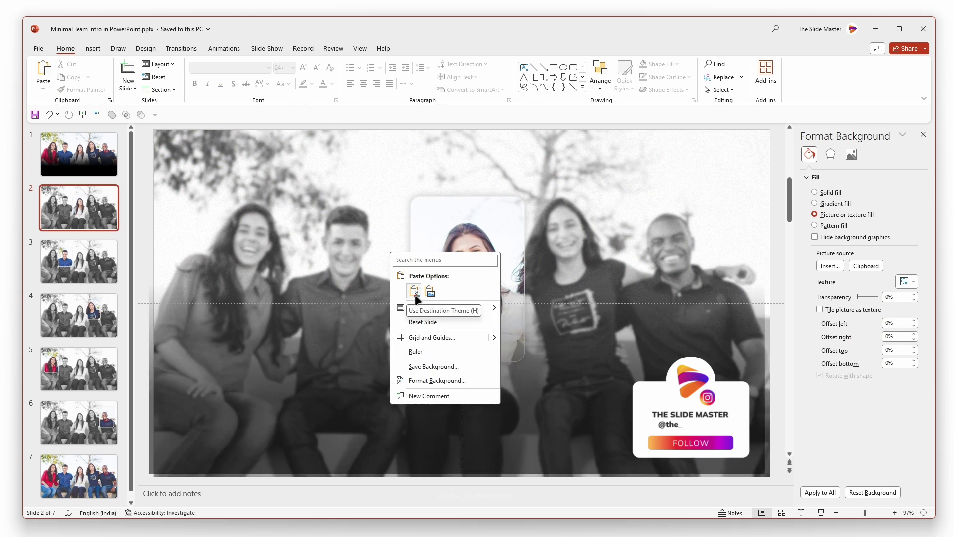
left_click(414, 291)
- Paste the gradient rectangle onto slides 3 through 7
left_click(79, 261)
key("ctrl+v")
left_click(67, 311)
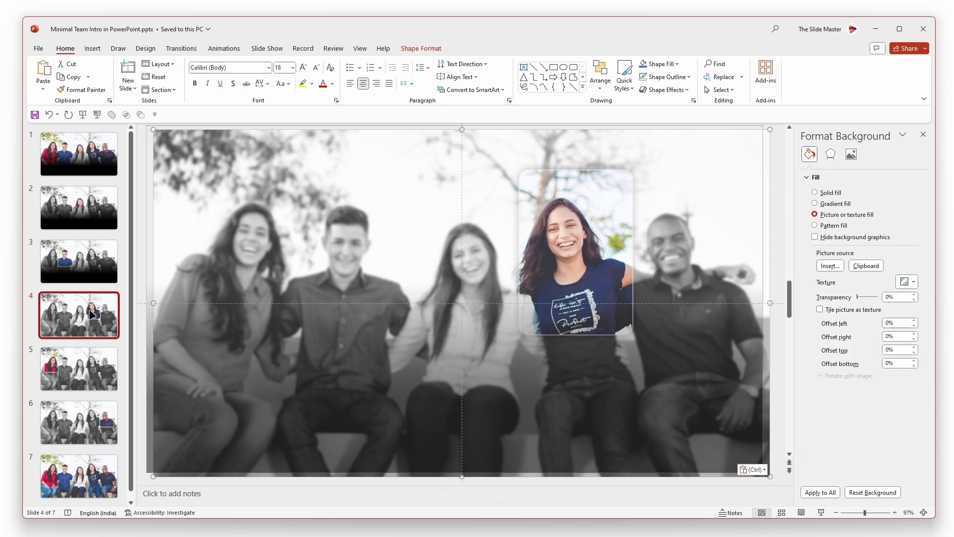
key("ctrl+v")
left_click(66, 365)
key("ctrl+v")
left_click(66, 419)
key("ctrl+v")
left_click(66, 472)
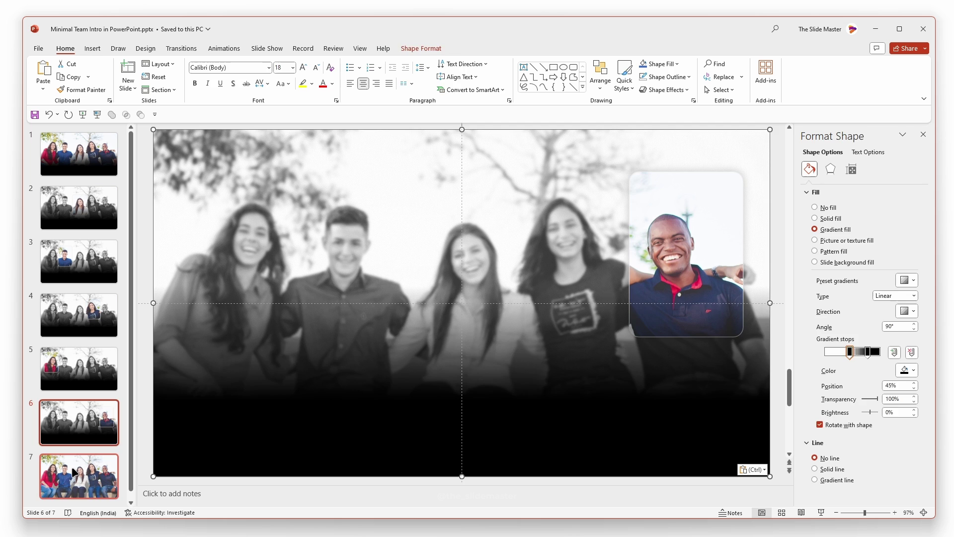
key("ctrl+v")
- Add a text box reading "MEET THE CREW" over the lower part of the team photo on slide 1
left_click_drag(221, 464, 279, 428)
left_click(78, 416)
left_click(91, 165)
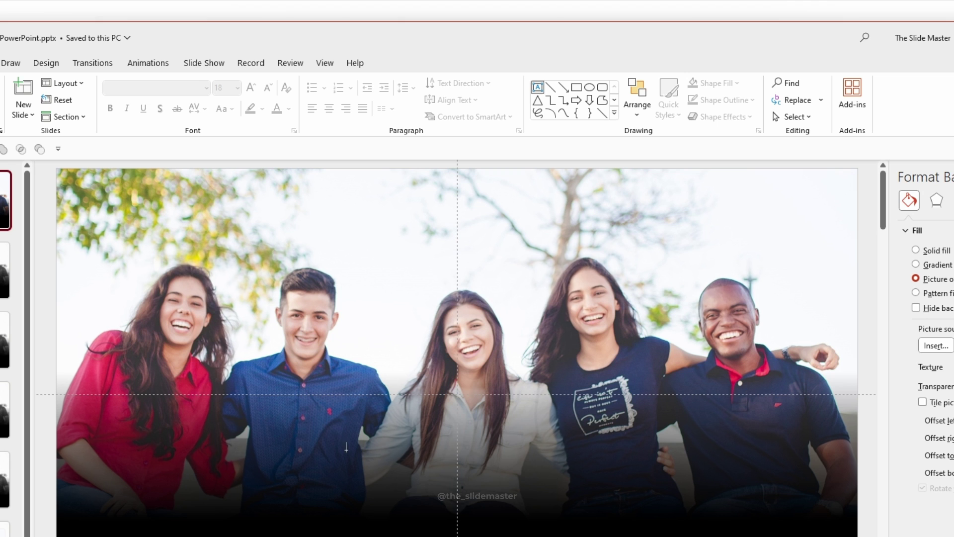
left_click_drag(287, 438, 706, 462)
type("MEET THE CREW")
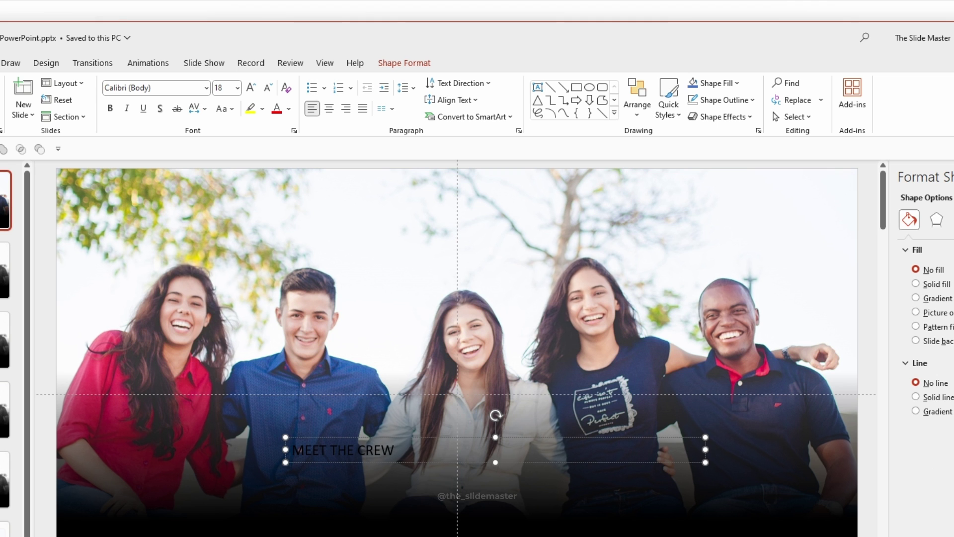
- Set the "MEET THE CREW" text to the Lilita One font at size 88
left_click(454, 435)
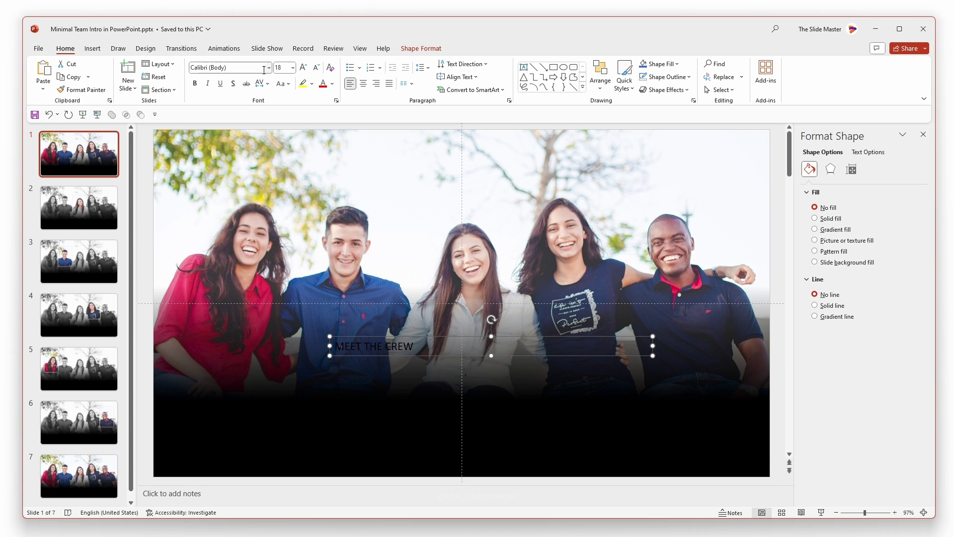
left_click(269, 67)
type("Lilita One")
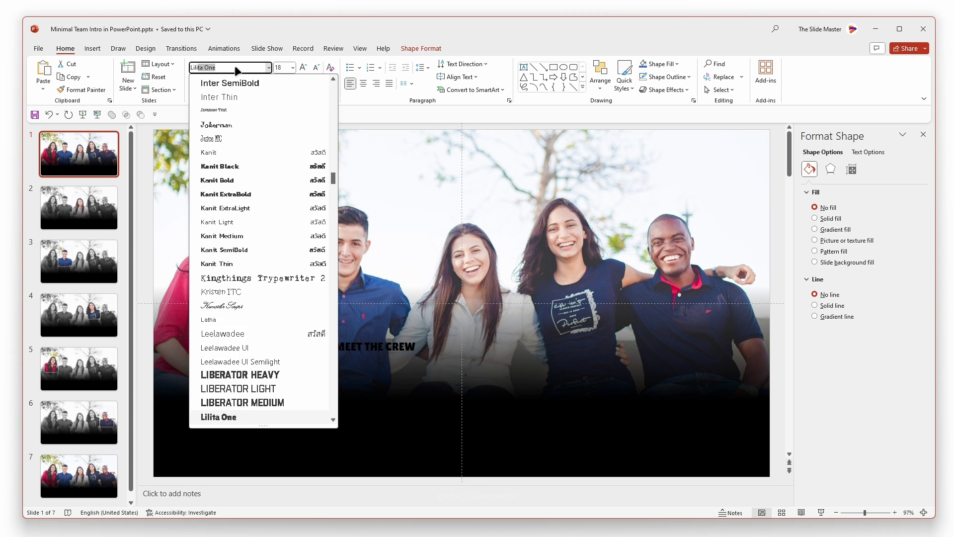
key("Return")
left_click(293, 68)
left_click(285, 334)
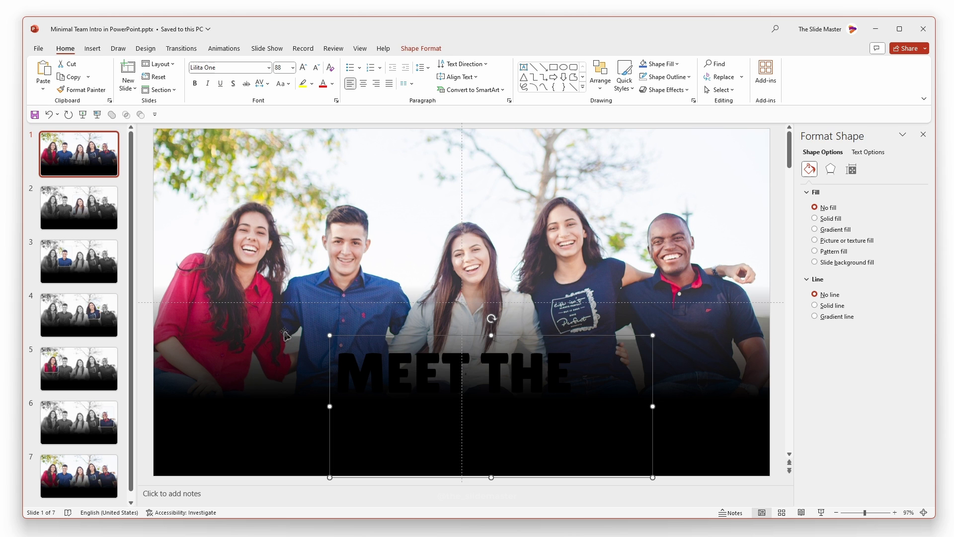
- Widen the title box so its text fits on one line, and make the text centered and white
left_click_drag(653, 406, 705, 407)
left_click(364, 83)
left_click(332, 83)
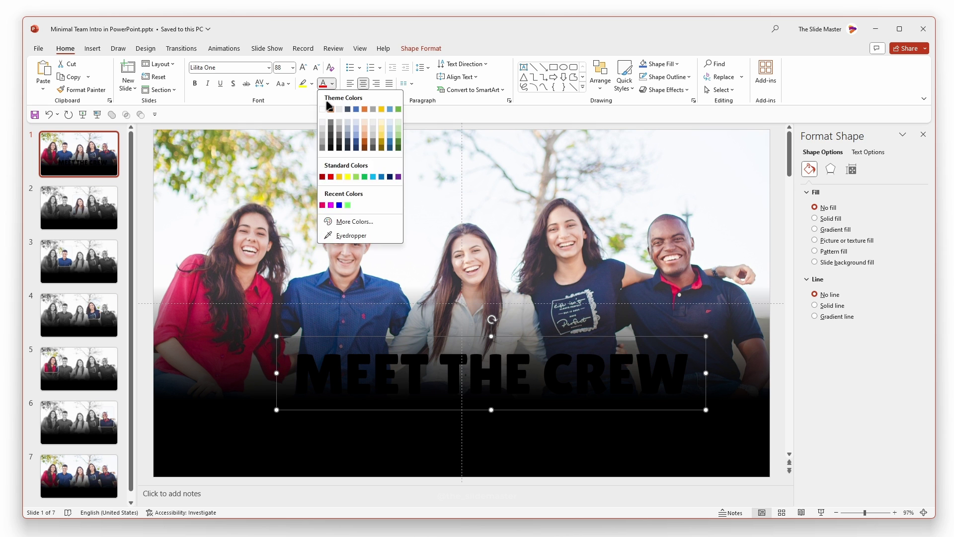
left_click(347, 174)
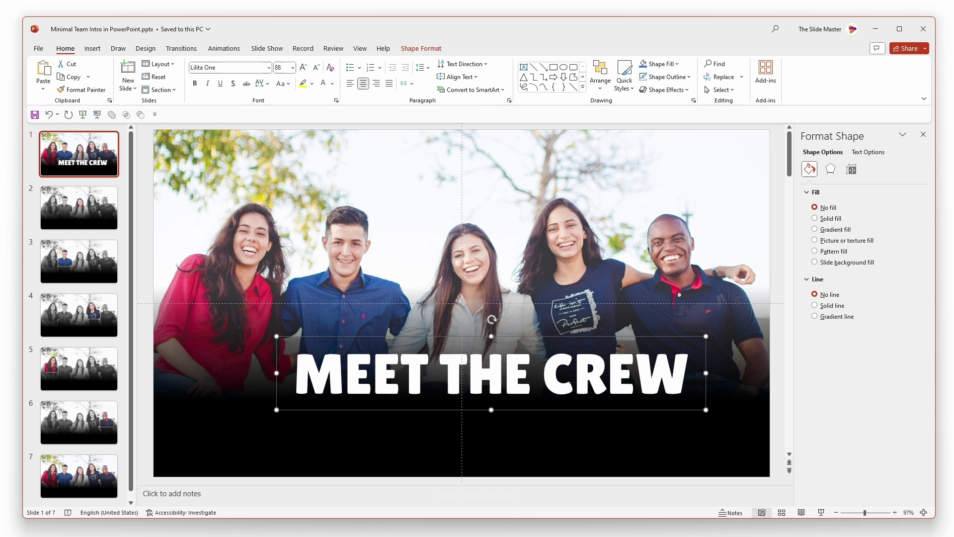
- Center the title text box horizontally on the slide
left_click(421, 48)
left_click(732, 79)
left_click(746, 117)
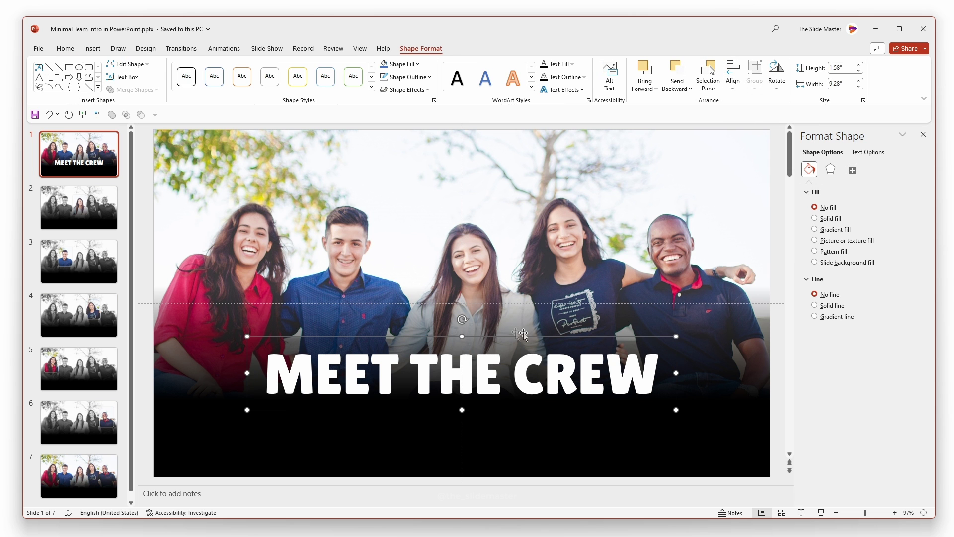
left_click_drag(525, 335, 495, 337)
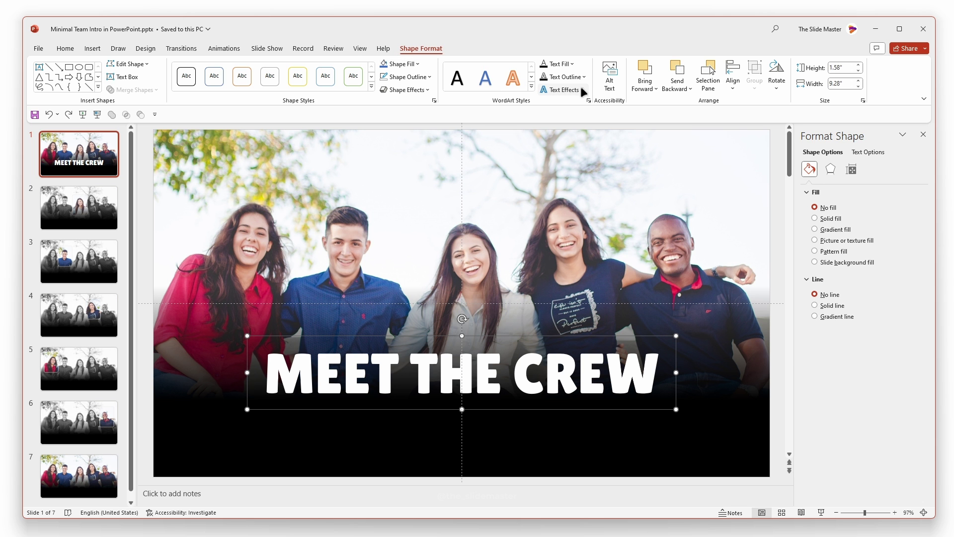
- Give the title text a gradient fill using the blue radial preset gradient
left_click(589, 100)
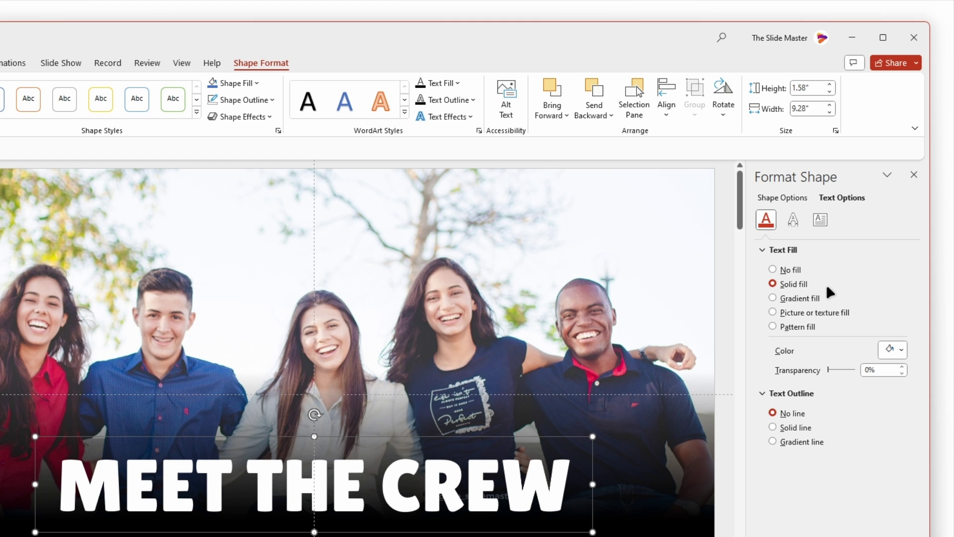
left_click(797, 300)
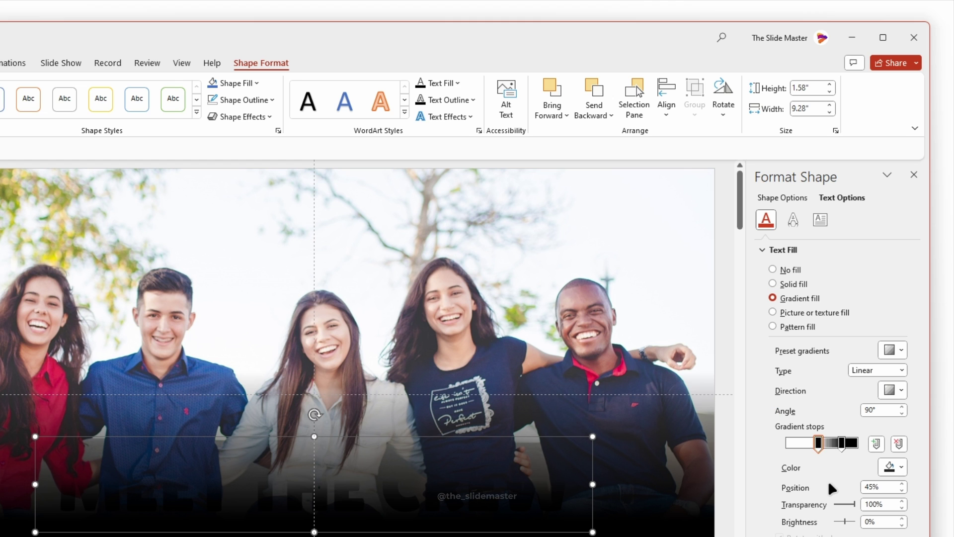
left_click(894, 349)
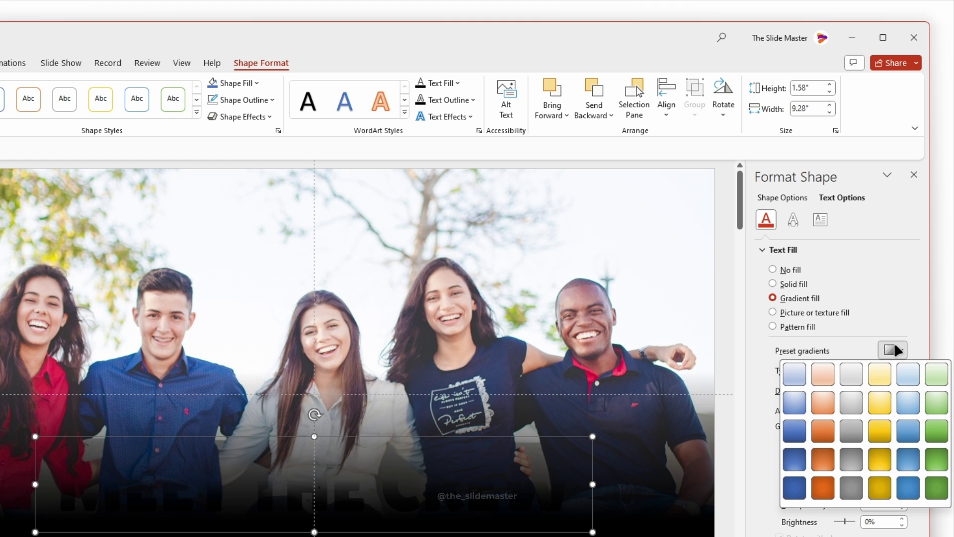
left_click(801, 454)
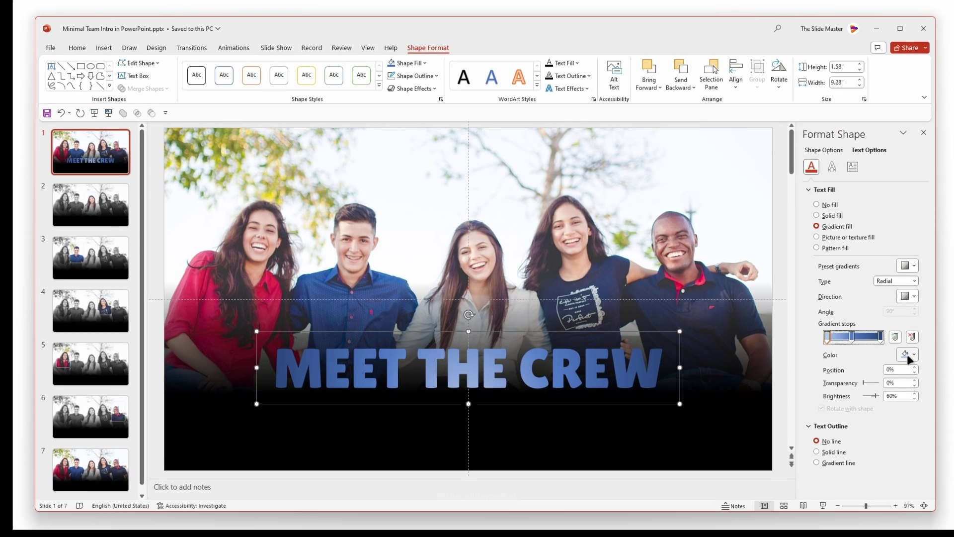
- Recolor the title's three gradient stops to blue, magenta and pink-red, from first to last, using the recent colors
left_click(893, 466)
left_click(888, 481)
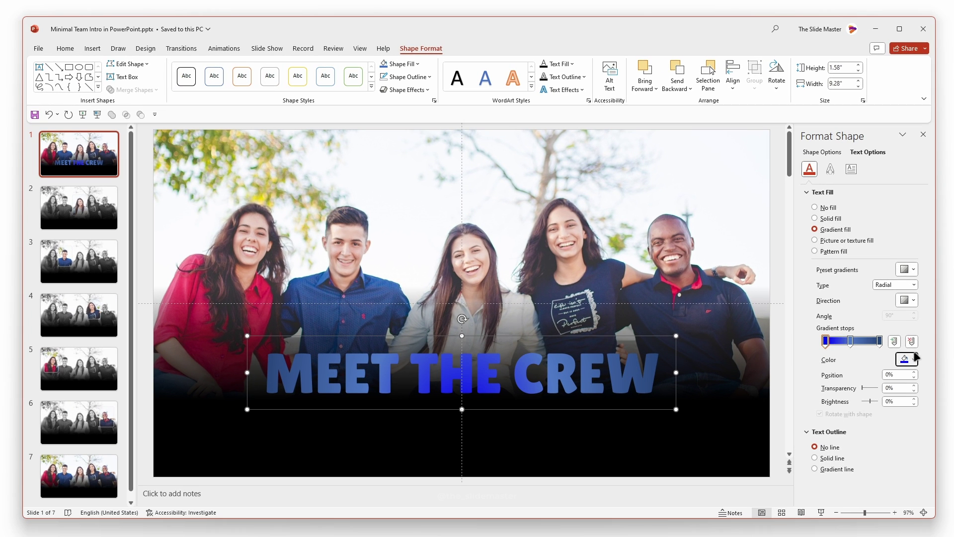
left_click(850, 340)
left_click(907, 359)
left_click(888, 481)
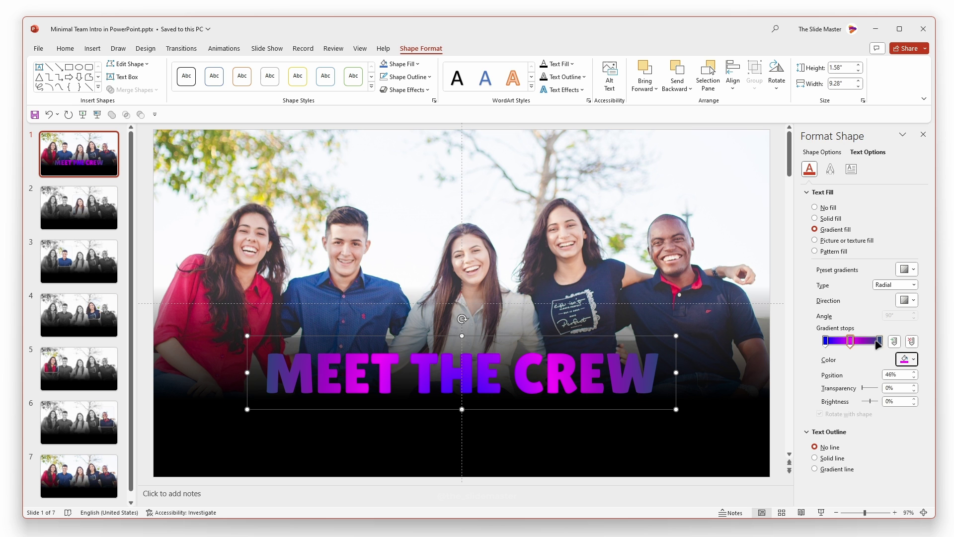
left_click(880, 341)
left_click(907, 359)
left_click(889, 480)
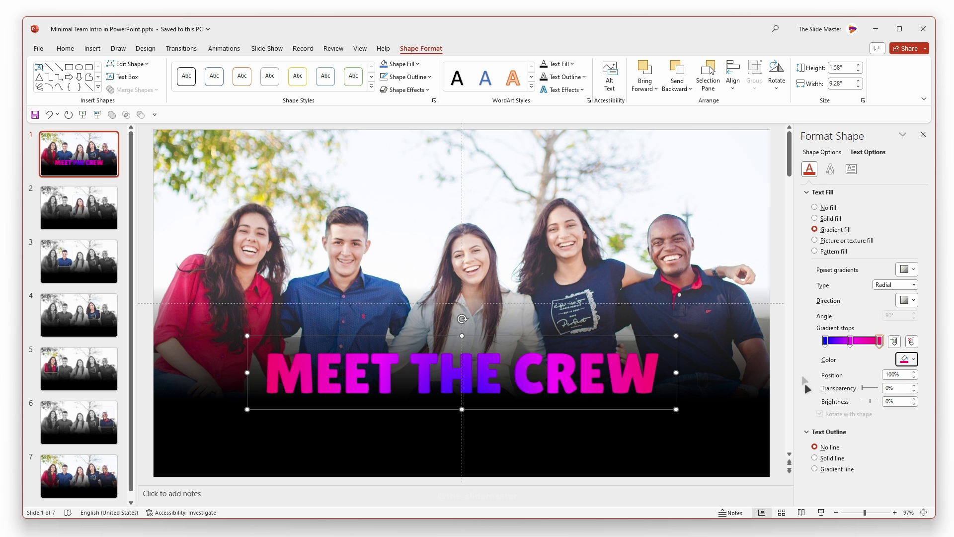
- Add a solid white outline 2 pt wide to the title text
left_click(822, 191)
left_click(831, 233)
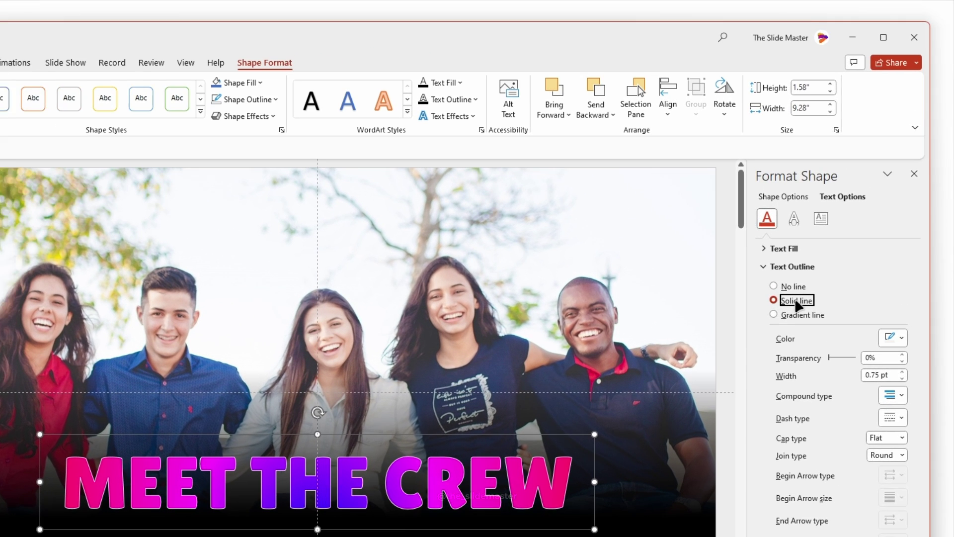
left_click(895, 337)
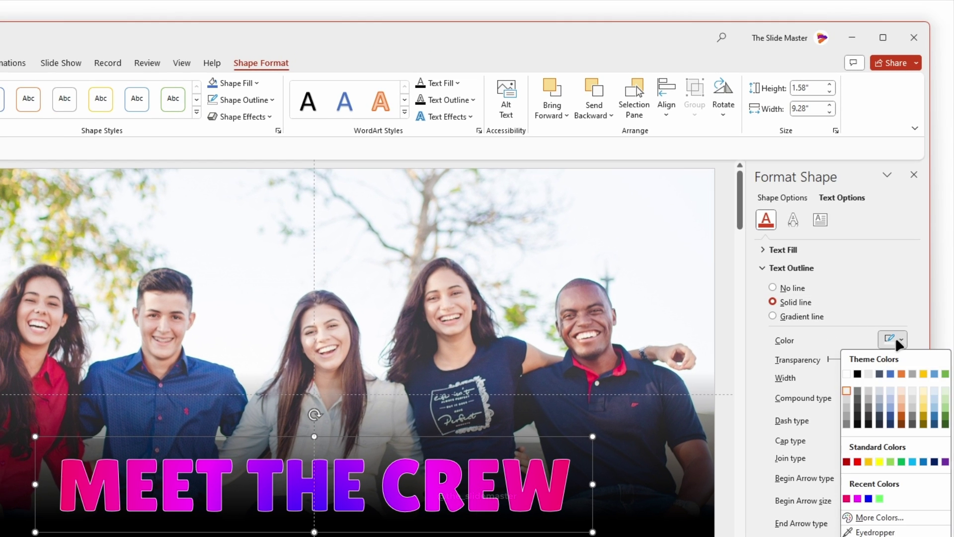
left_click(846, 374)
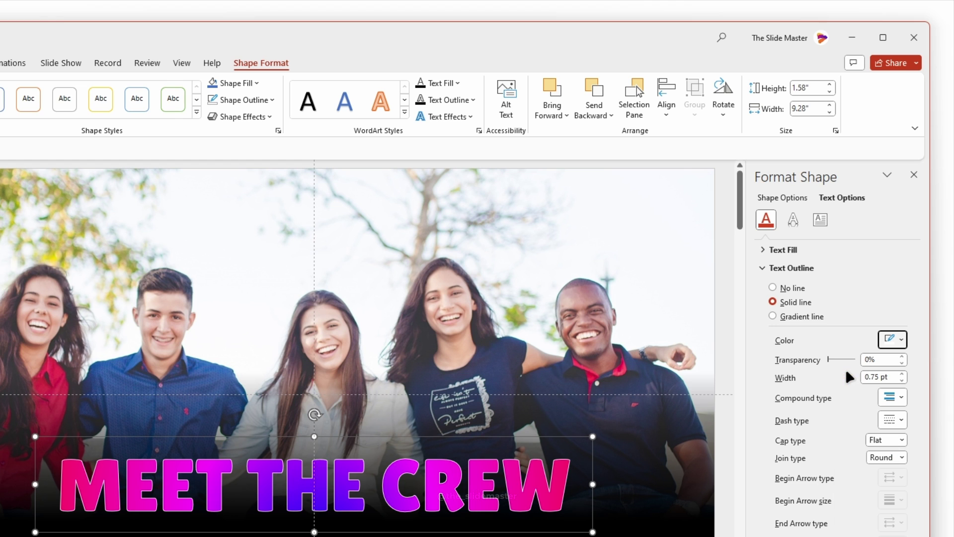
left_click(903, 374)
left_click(903, 374)
left_click(903, 374)
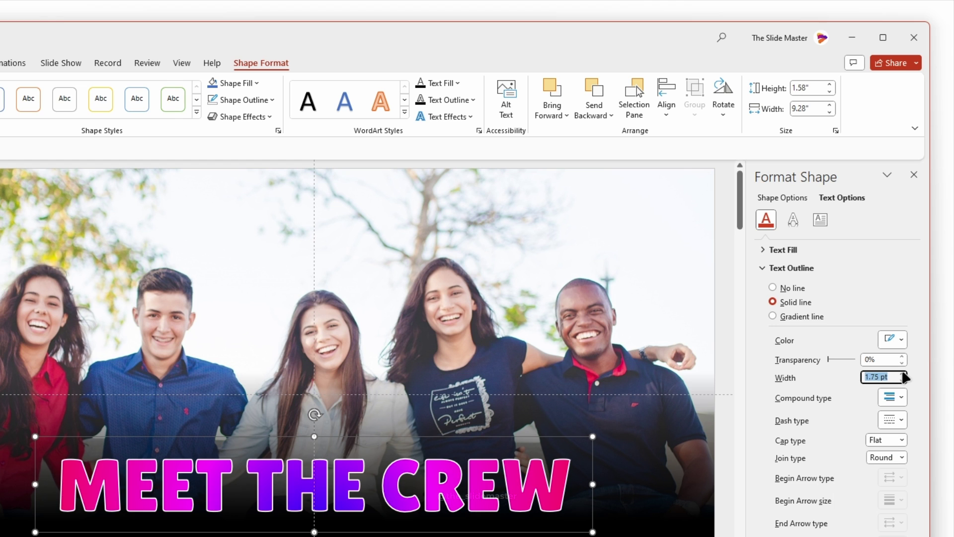
left_click(903, 374)
left_click(903, 374)
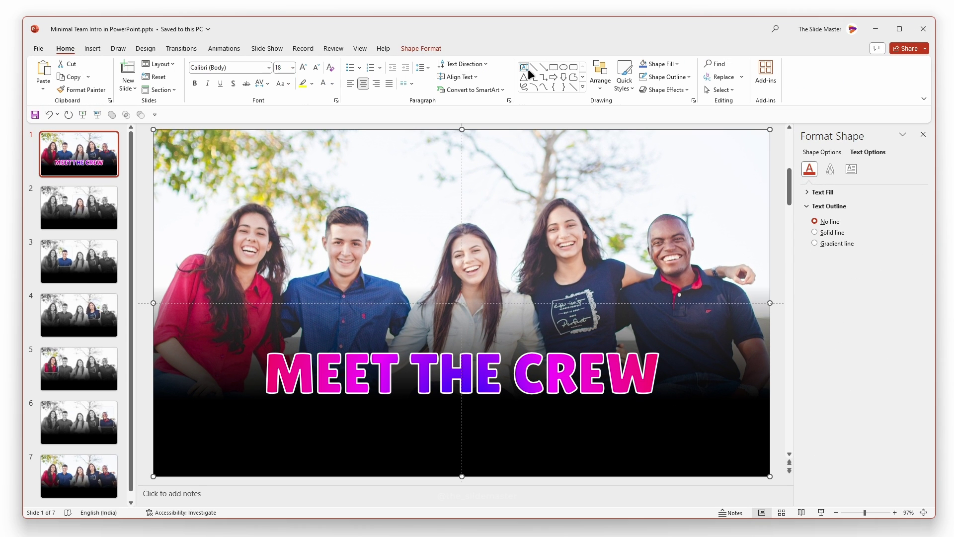
- Add a text box with white text reading "The $6M Sales Team" just below the title
left_click(525, 68)
left_click_drag(343, 401, 586, 432)
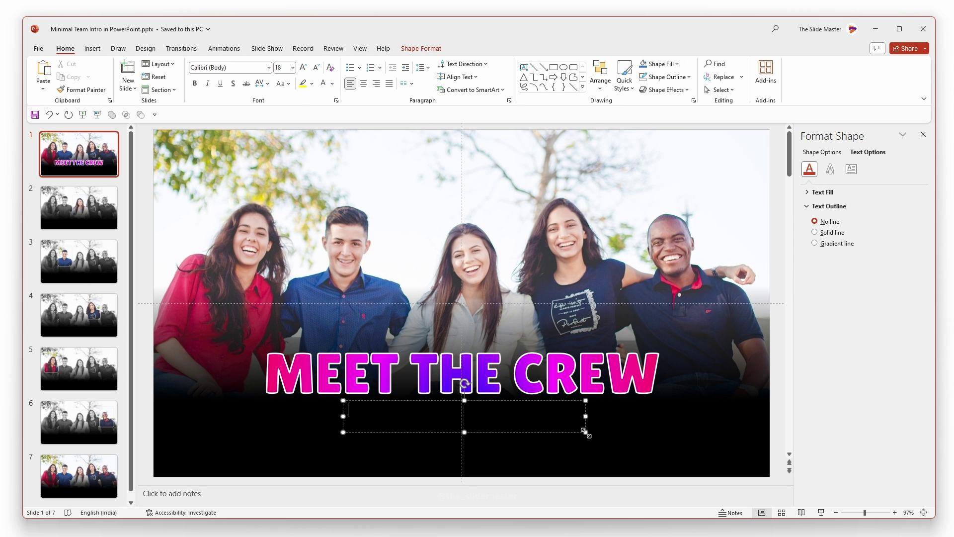
left_click(324, 85)
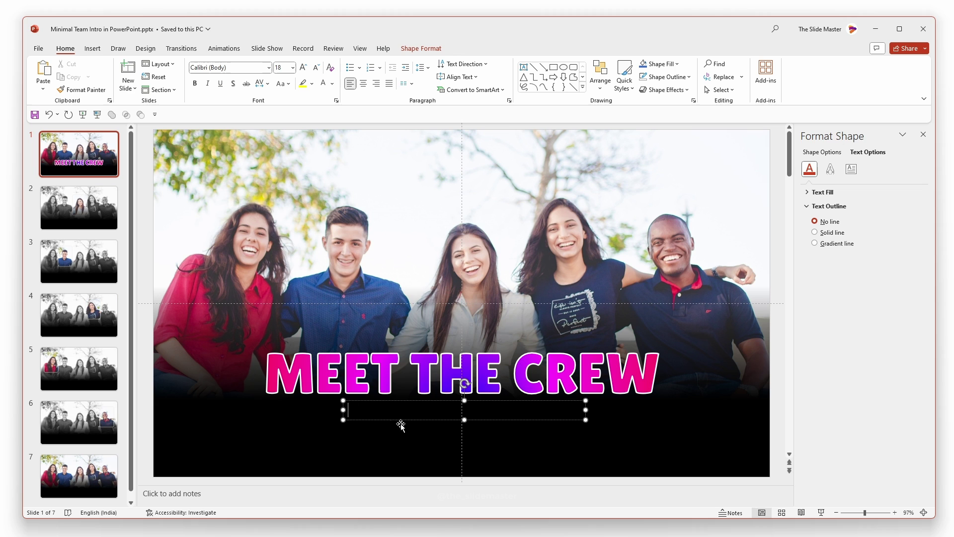
type("The $6")
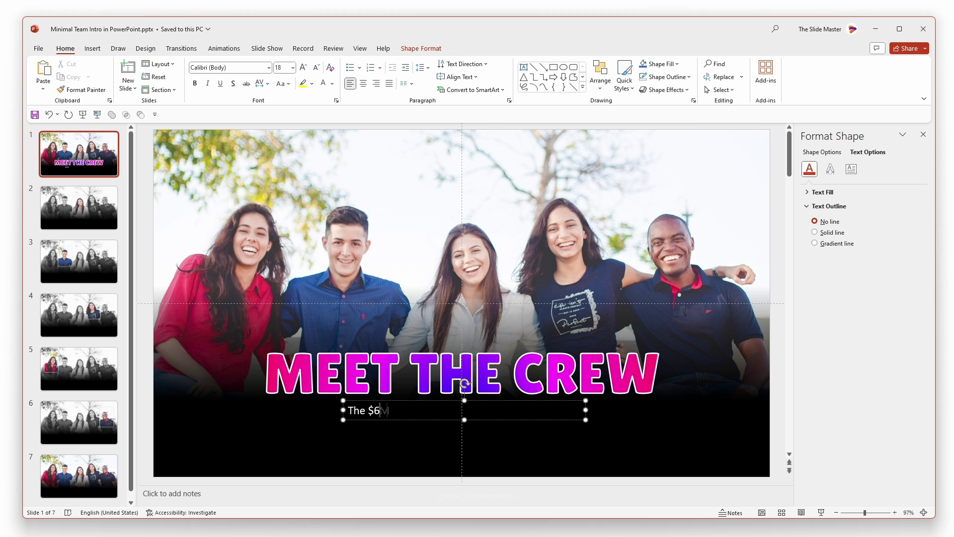
type("M Sales Team")
key("Escape")
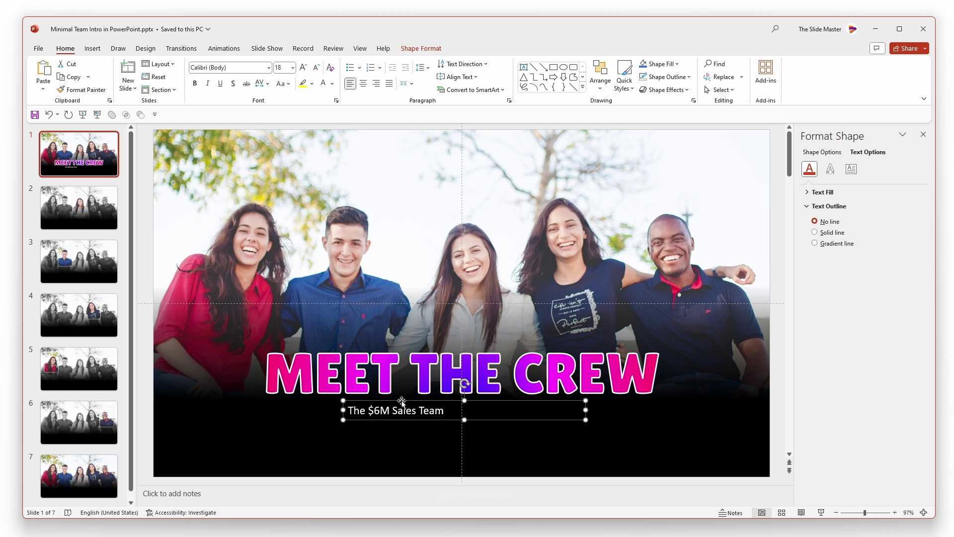
- Center the subtitle text within its box and set it to Poppins at size 32
left_click(363, 83)
type("Poppins")
key("Return")
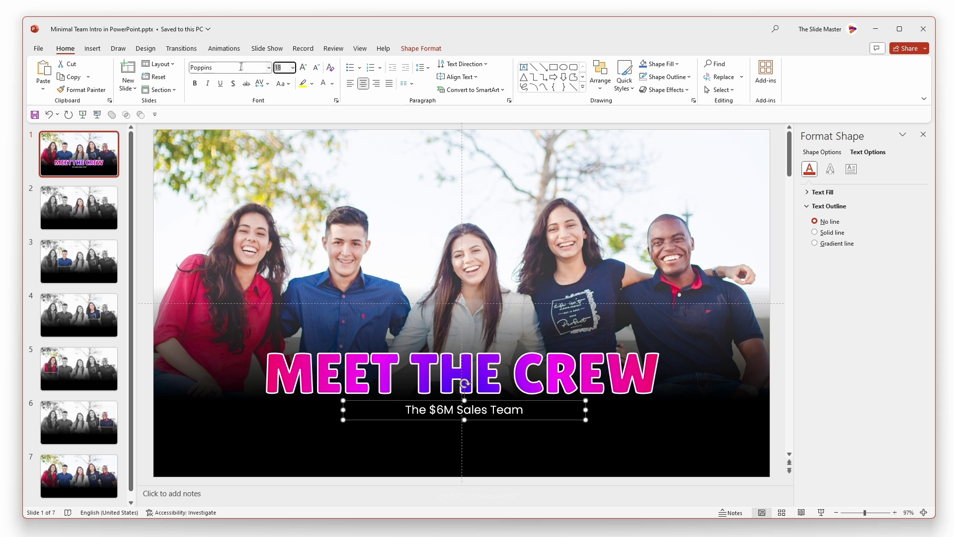
left_click(303, 67)
left_click(303, 67)
left_click(303, 67)
left_click(304, 67)
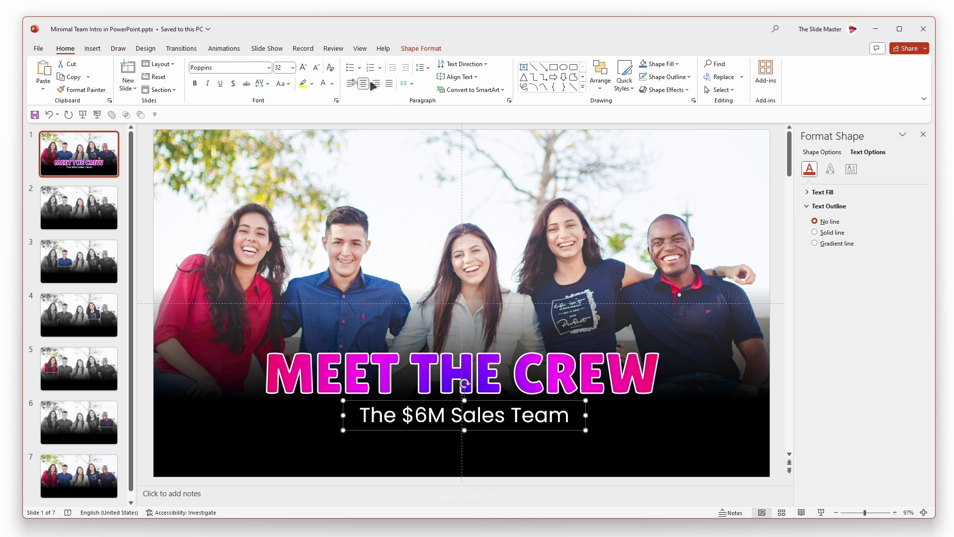
- Center the subtitle box horizontally on the slide and move it slightly down from the title
left_click(431, 48)
left_click(734, 77)
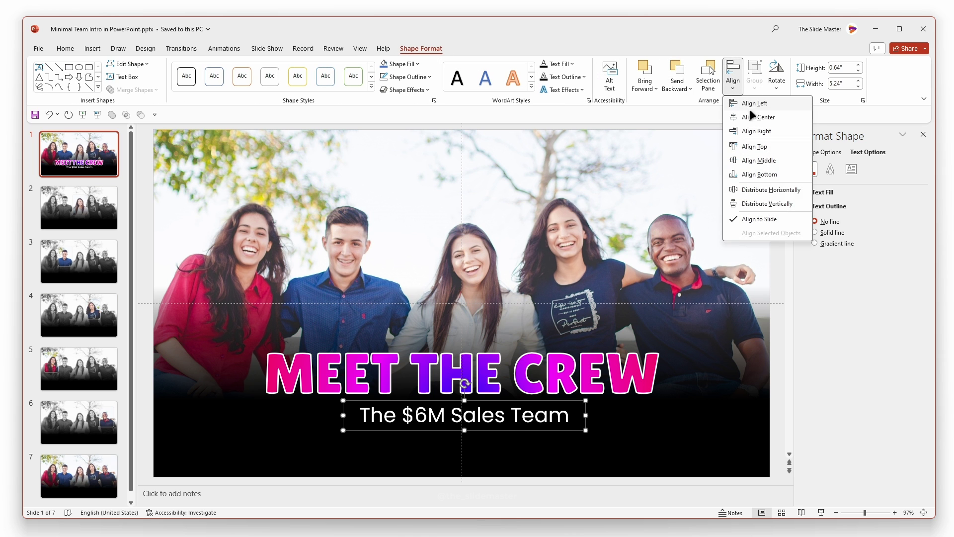
left_click(752, 117)
left_click_drag(428, 400, 428, 409)
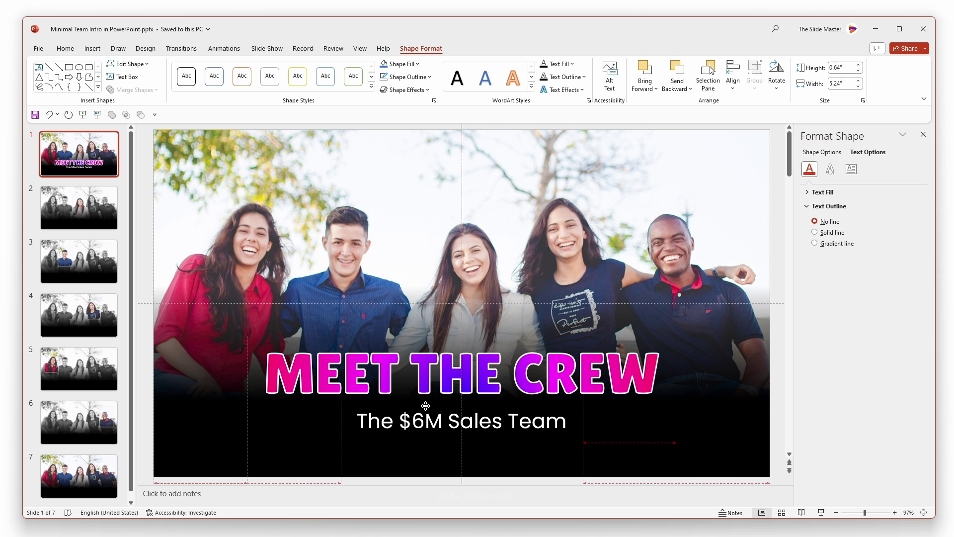
left_click(439, 370)
left_click_drag(440, 336, 440, 335)
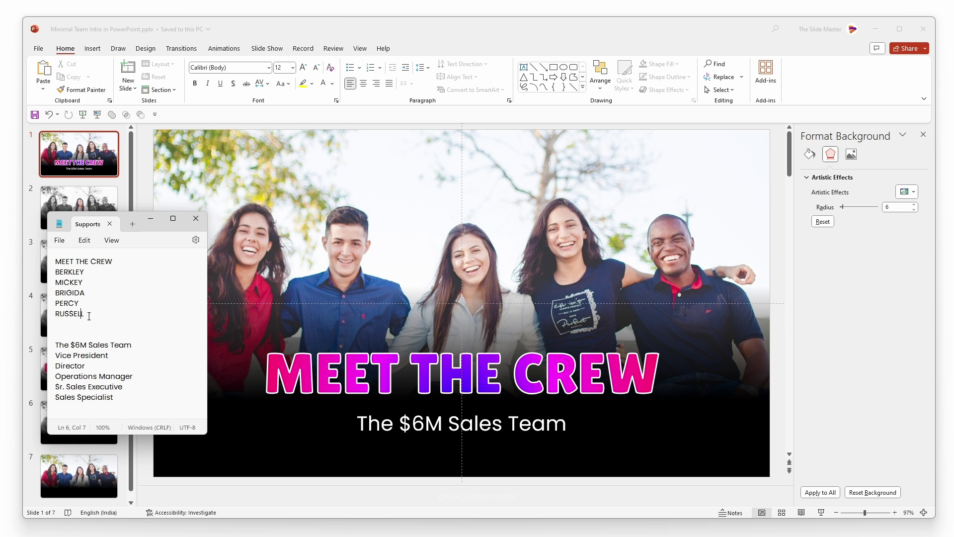
- Copy the title and member names from the Supports notes file and paste them over the title text on slide 1
left_click_drag(89, 316, 50, 262)
key("ctrl+c")
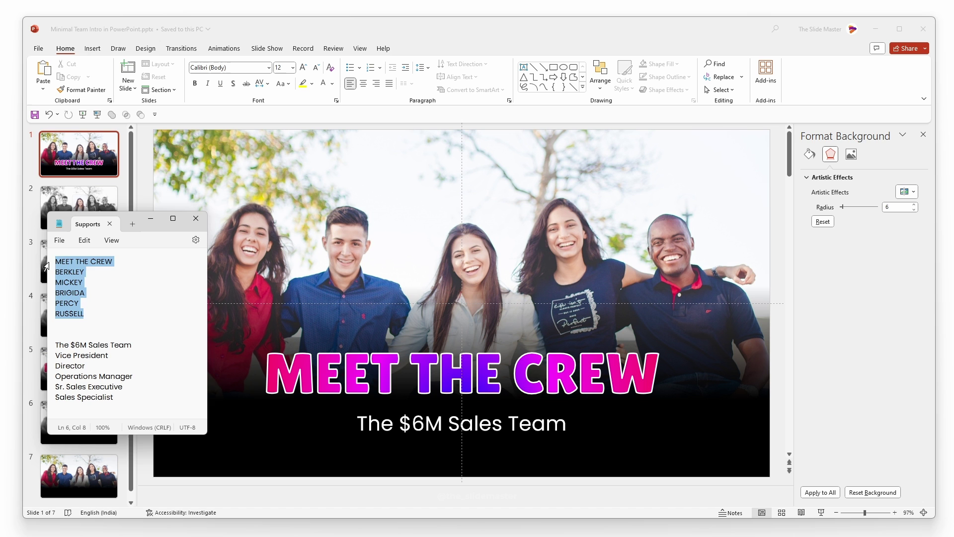
key("alt+Tab")
left_click(450, 368)
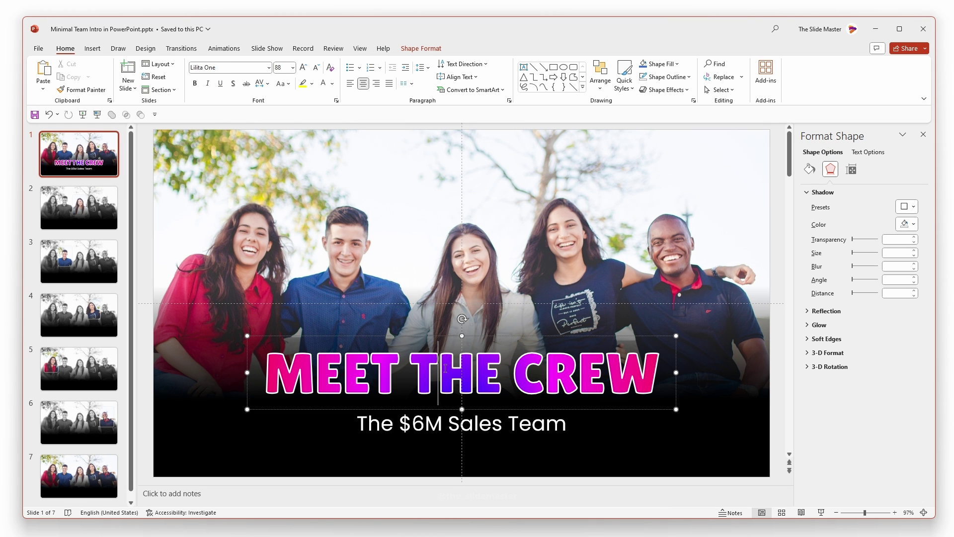
triple_click(445, 368)
key("ctrl+v")
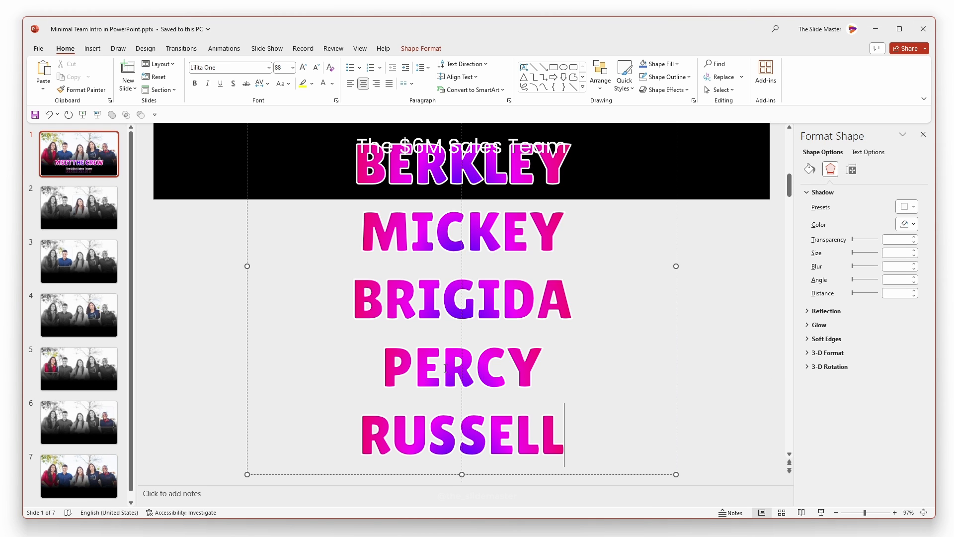
- Copy the text box holding the title and all member names, and paste it onto slide 1 as a picture
scroll(445, 368, "up", 5)
scroll(445, 368, "up", 1)
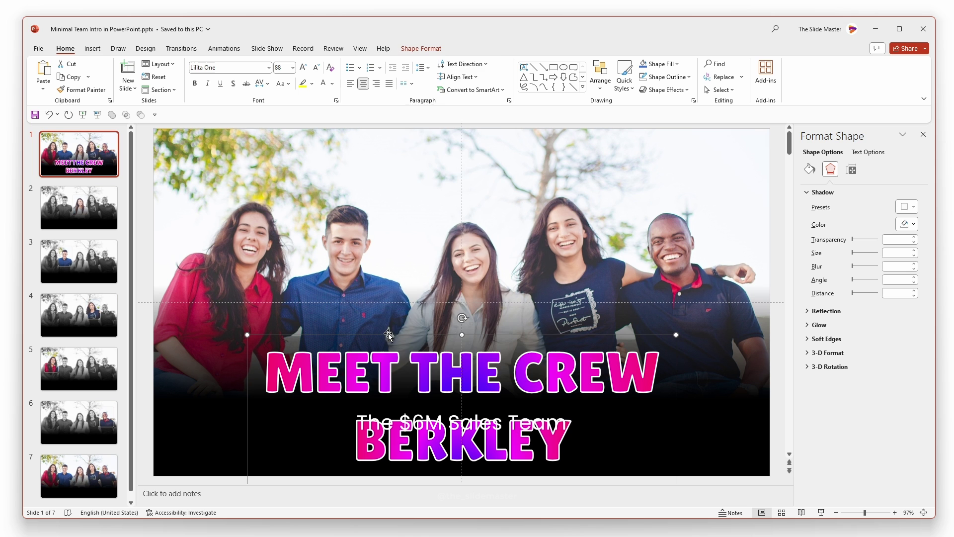
right_click(389, 333)
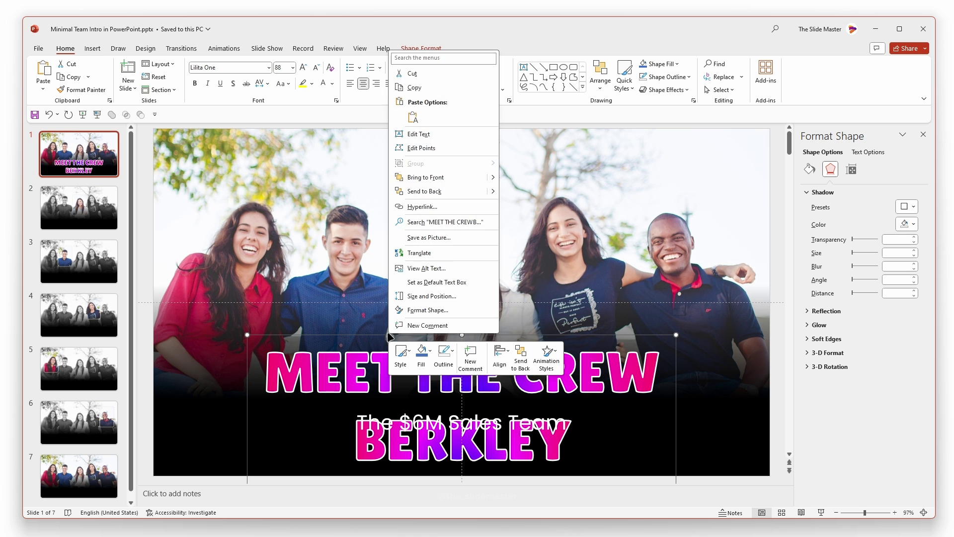
left_click(420, 87)
right_click(548, 201)
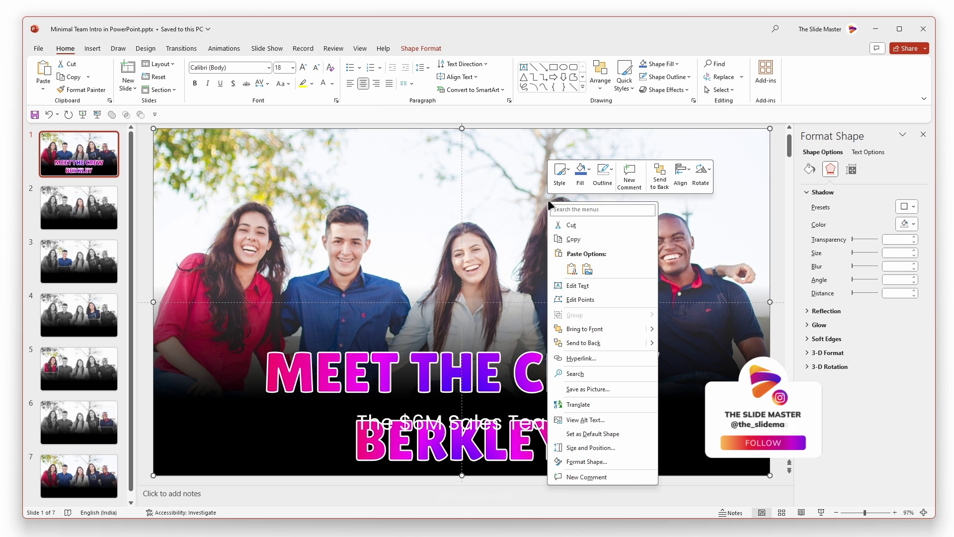
left_click(588, 269)
left_click(270, 382)
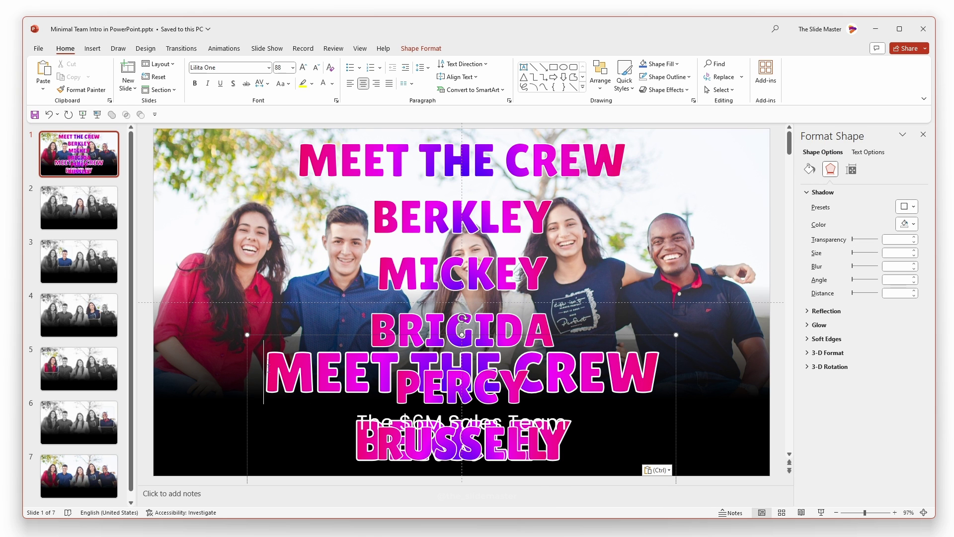
- Cut the editable title text box from slide 1 and move the title-and-names picture down to the title's position
right_click(279, 336)
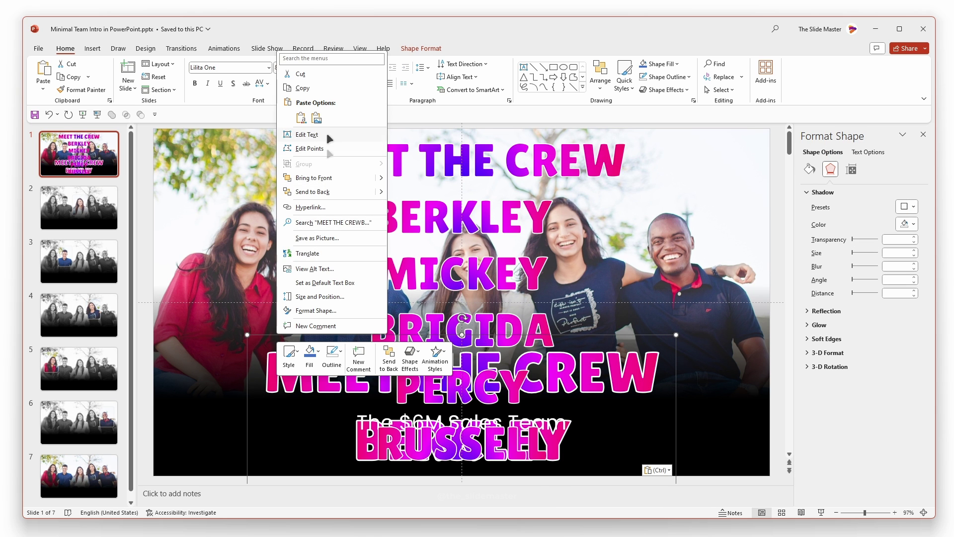
left_click(333, 71)
left_click(389, 132)
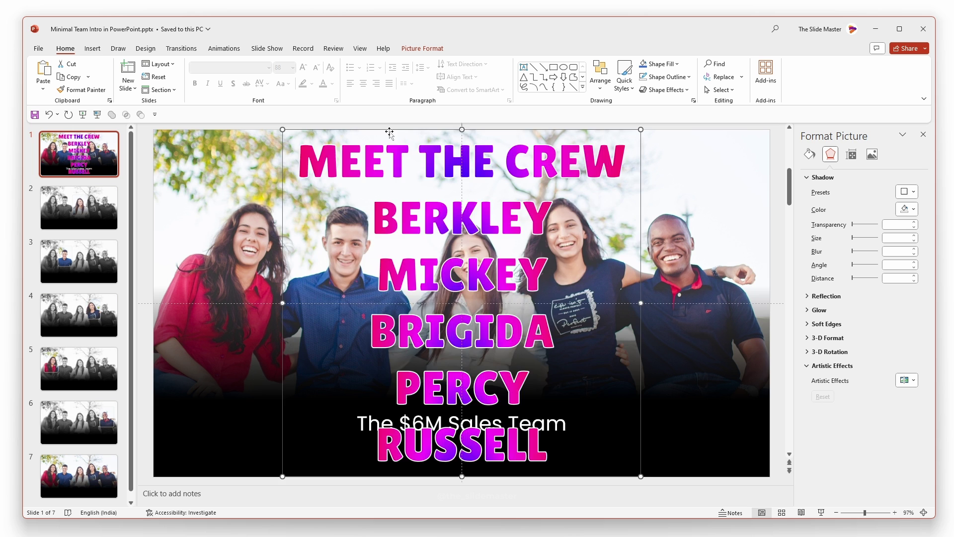
left_click_drag(389, 132, 390, 352)
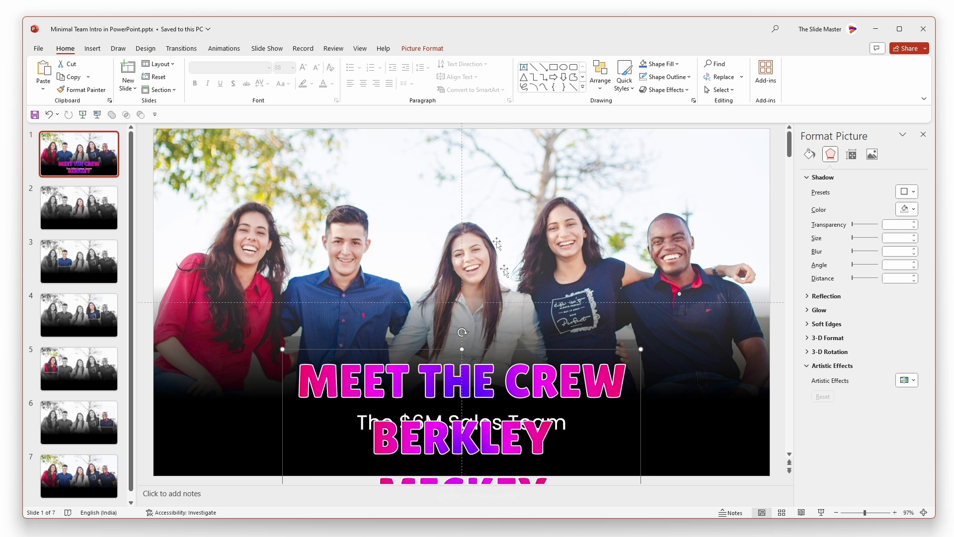
- Center the title-and-names picture horizontally on the slide and nudge it slightly up
left_click(426, 47)
left_click(761, 83)
left_click(768, 115)
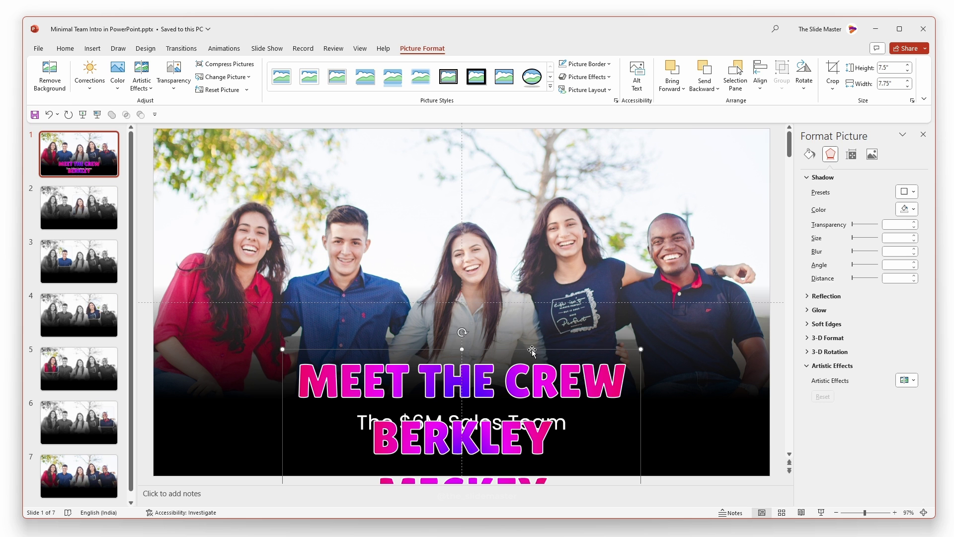
left_click_drag(532, 351, 533, 348)
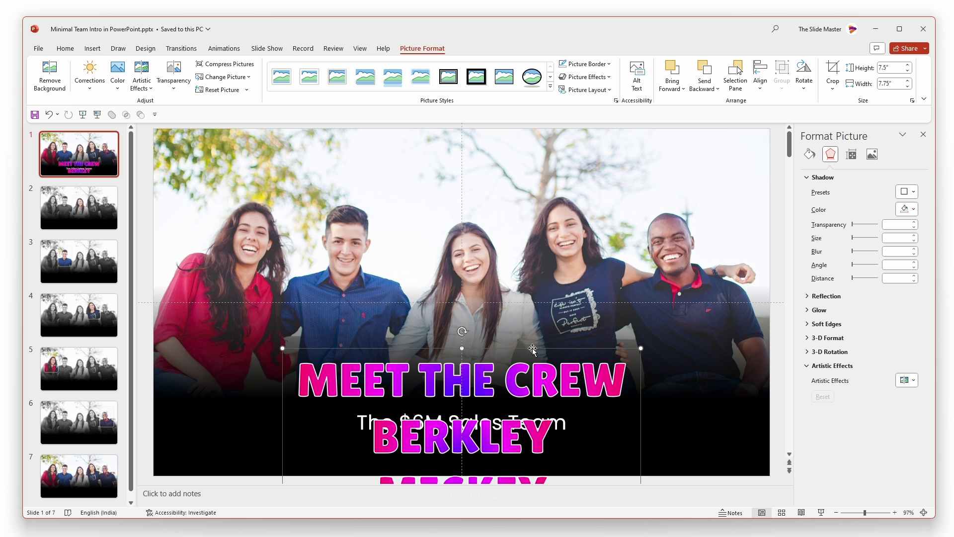
- Crop the title-and-names picture from below so only the MEET THE CREW line shows
left_click(833, 72)
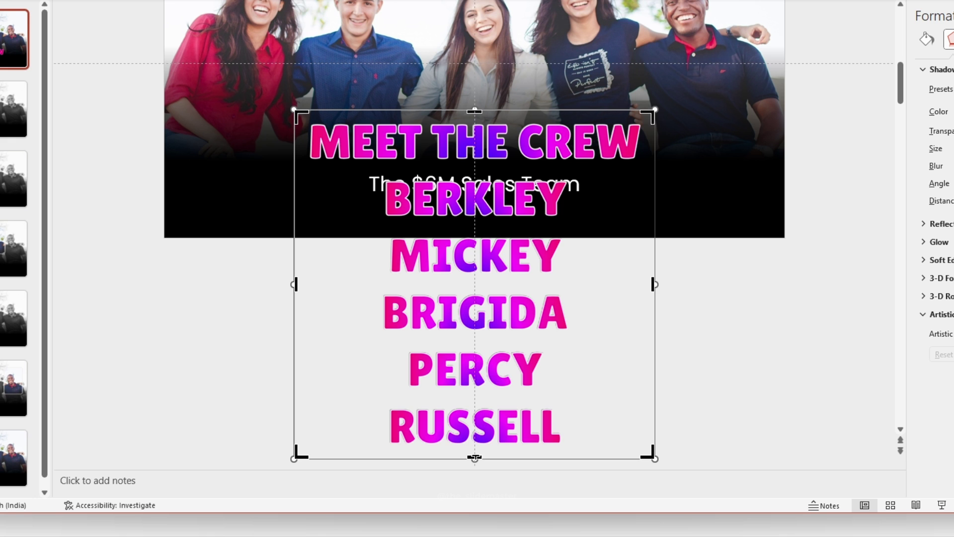
left_click_drag(474, 457, 523, 172)
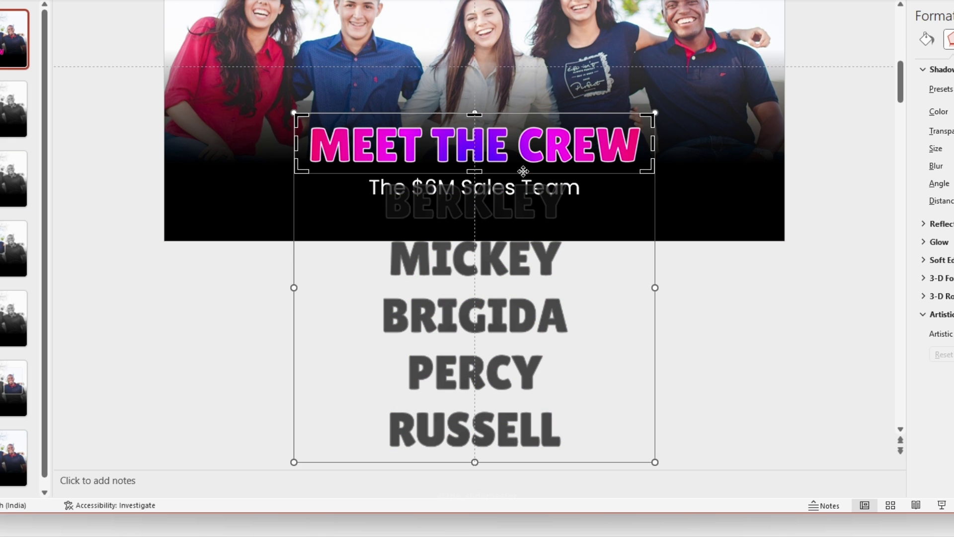
left_click(693, 308)
scroll(505, 332, "up", 2)
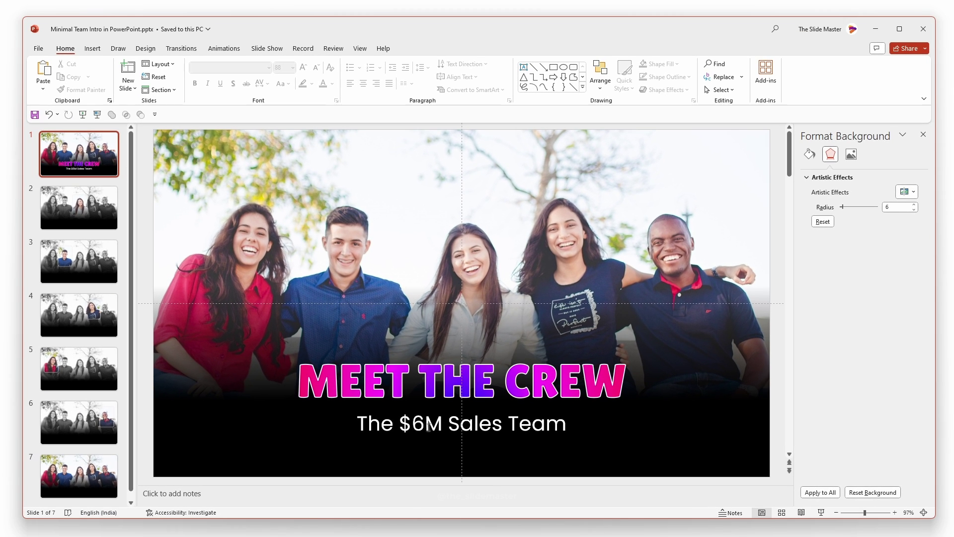
- Copy the subtitle and role titles from the Supports notes file and paste them over the subtitle text on slide 1
left_click(426, 424)
key("alt+Tab")
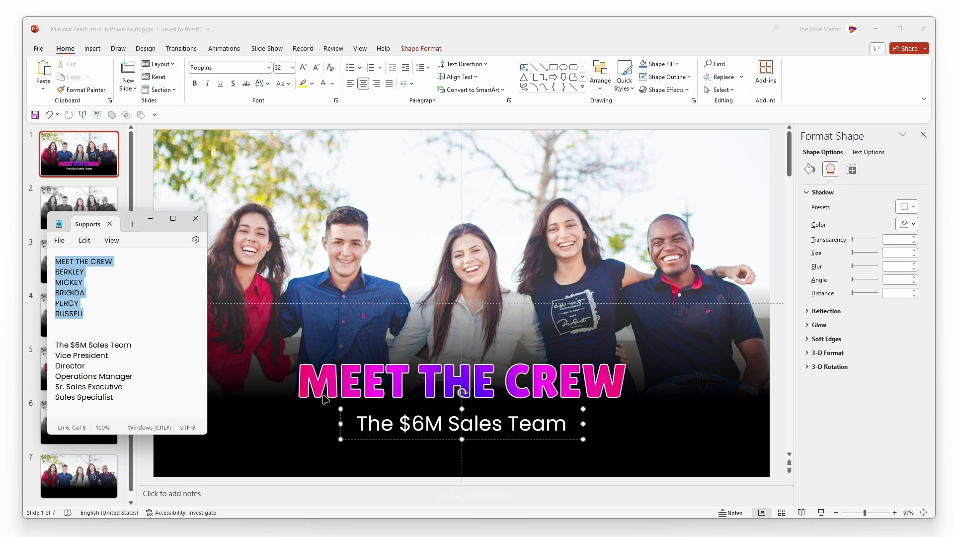
left_click_drag(120, 398, 58, 342)
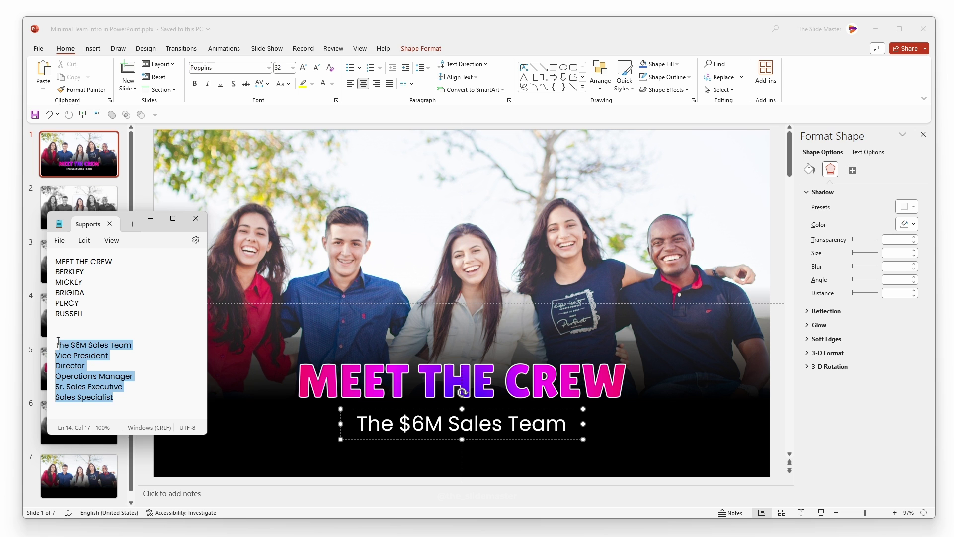
right_click(66, 350)
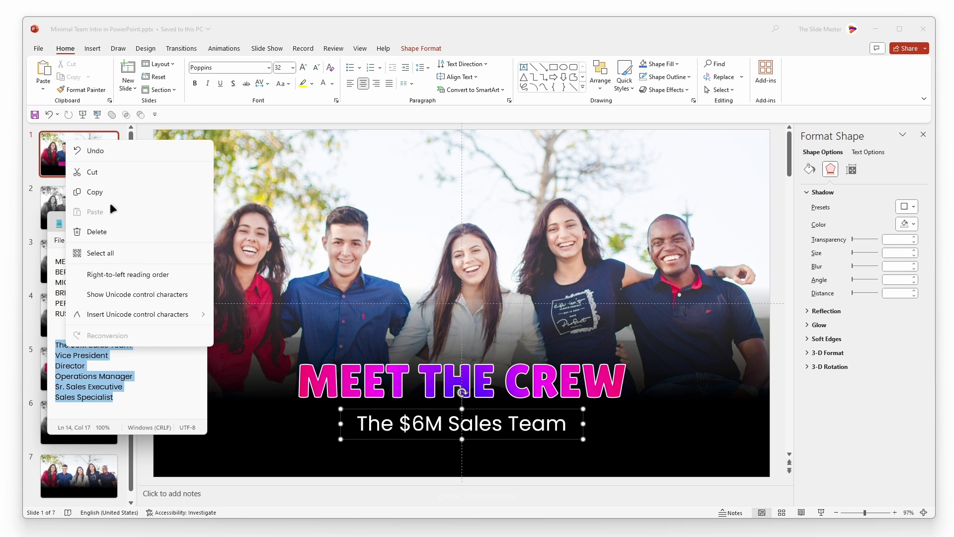
left_click(102, 189)
key("alt+Tab")
double_click(467, 425)
left_click(466, 425)
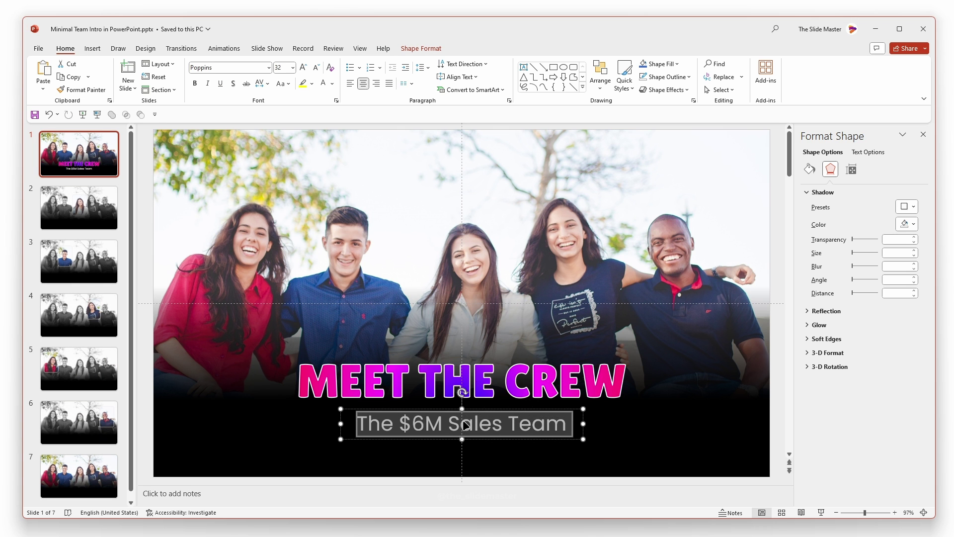
right_click(466, 425)
left_click(488, 221)
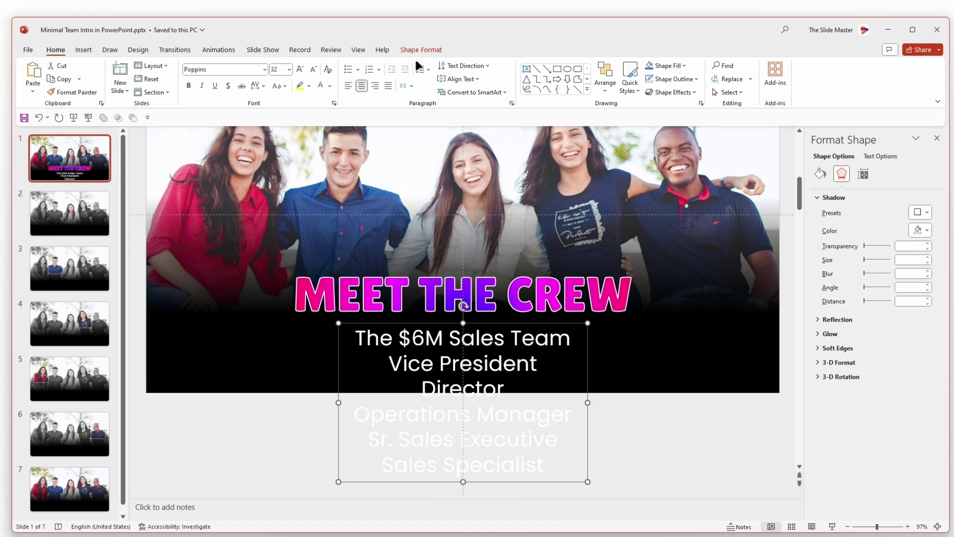
- Set the subtitle and roles text to 1.5 line spacing, then copy its text box and paste it onto slide 1 as a picture
left_click(422, 68)
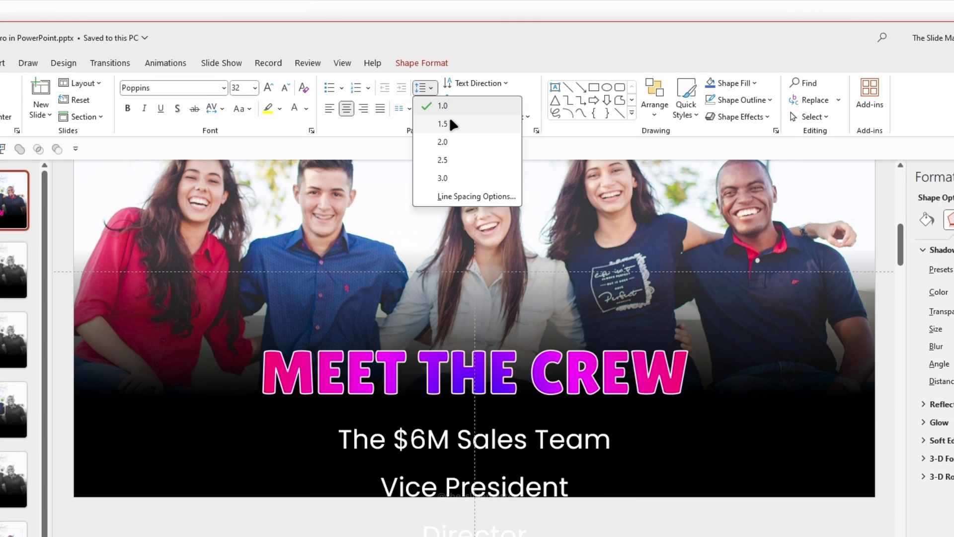
left_click(451, 124)
right_click(422, 411)
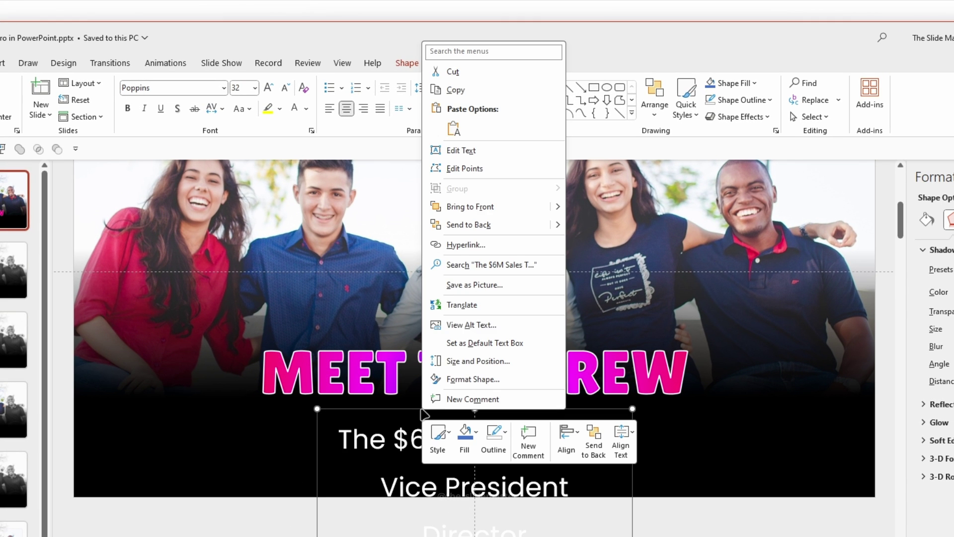
left_click(462, 98)
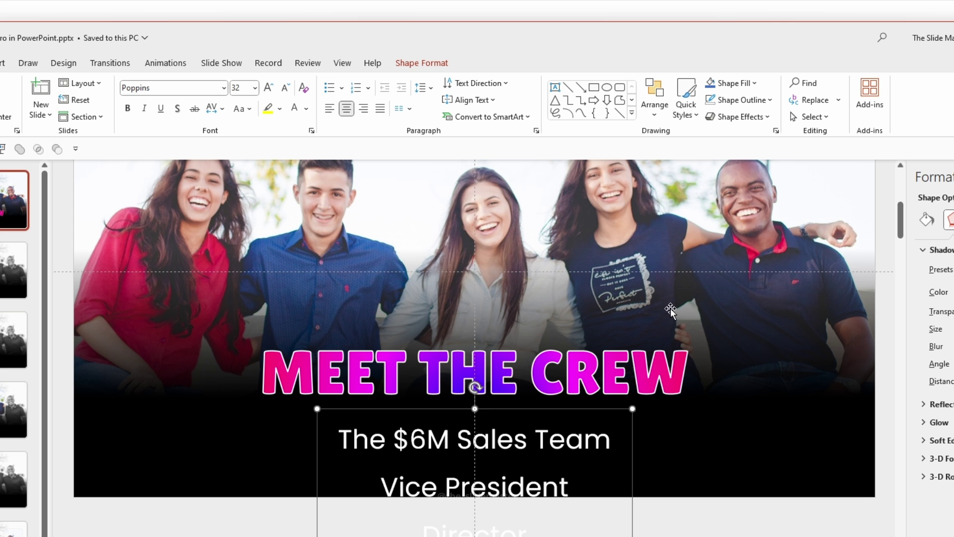
right_click(638, 258)
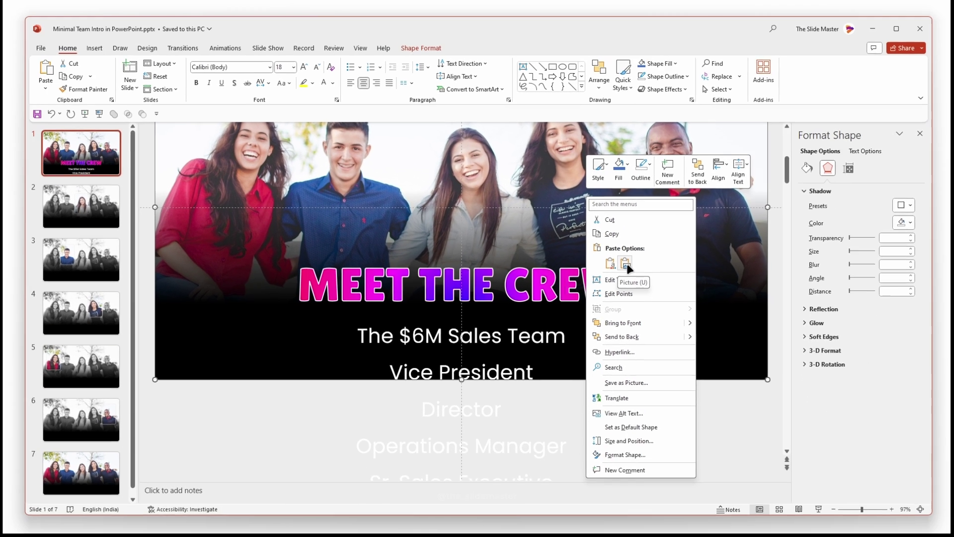
left_click(689, 344)
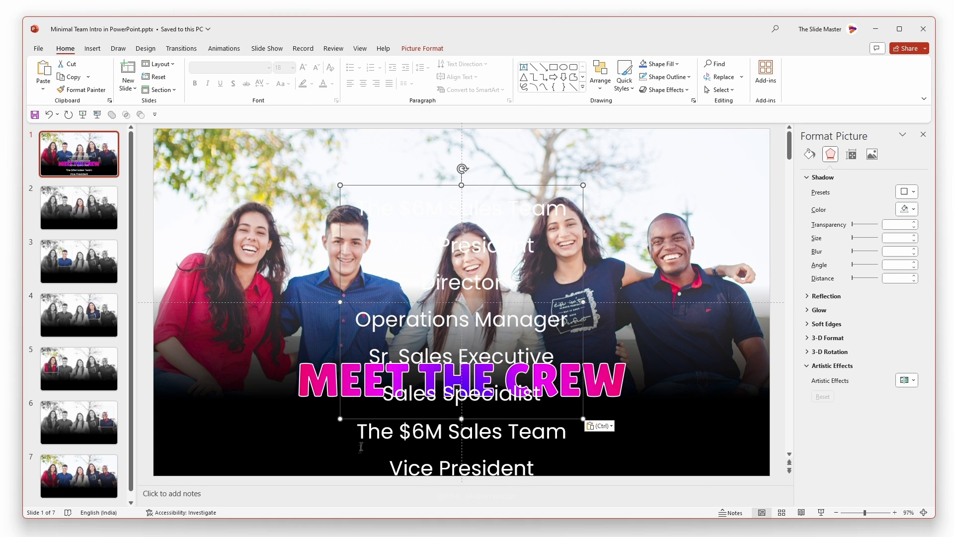
- Cut the editable roles text box and move the roles picture down so its first line sits just below the title
left_click(361, 446)
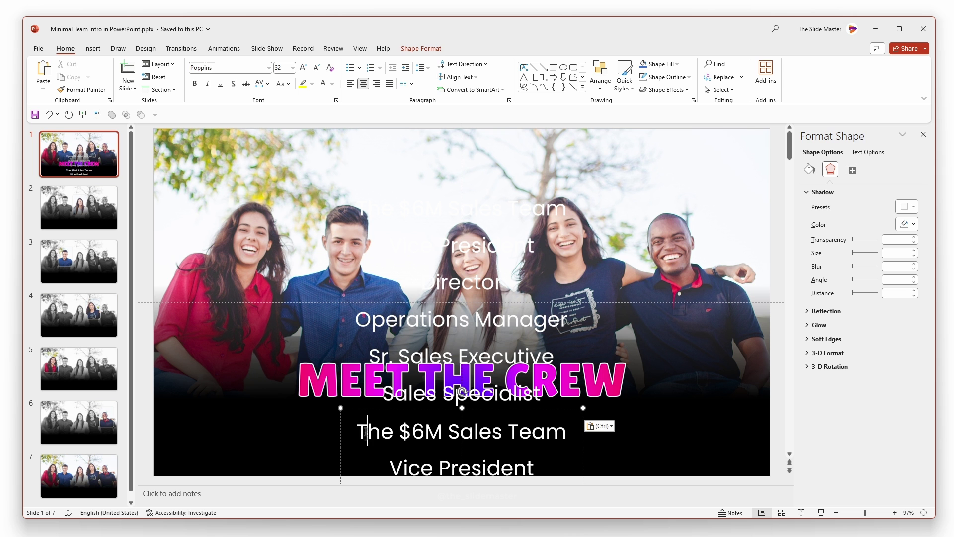
right_click(341, 452)
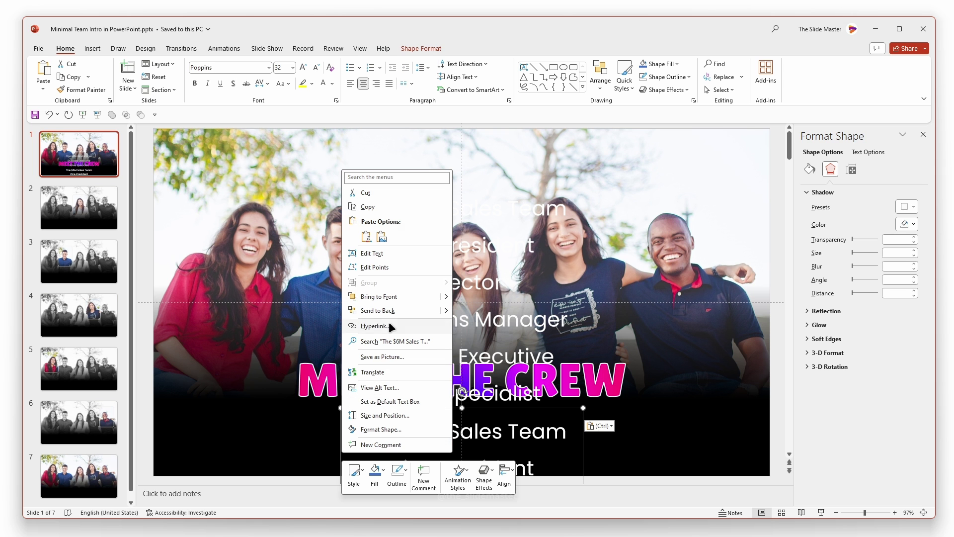
left_click(367, 194)
left_click(444, 343)
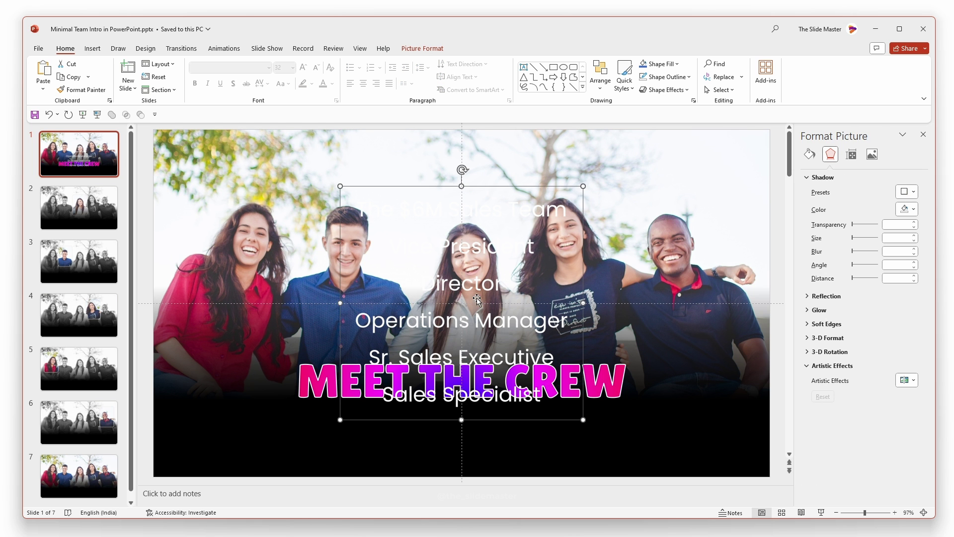
left_click_drag(506, 189, 504, 400)
- Crop the roles picture from below so only The $6M Sales Team line shows
left_click(433, 51)
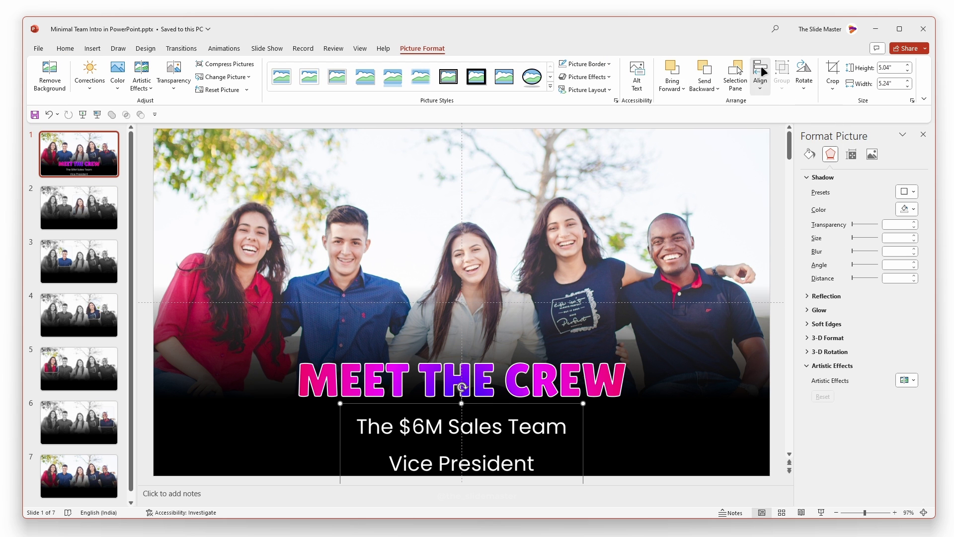
left_click(832, 74)
left_click_drag(474, 456, 479, 269)
left_click(779, 392)
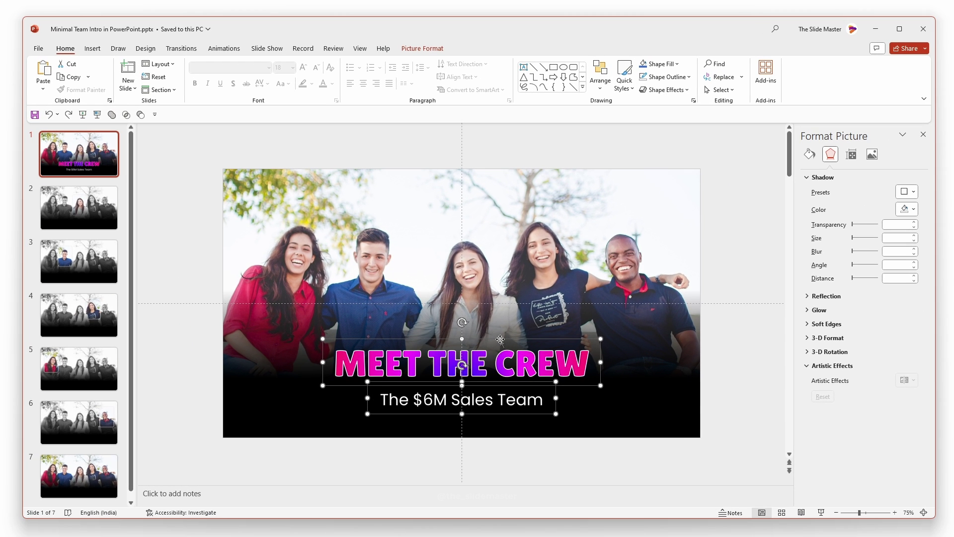
- Move the title and subtitle pictures slightly down together on slide 1 and copy both
left_click_drag(525, 282, 522, 290)
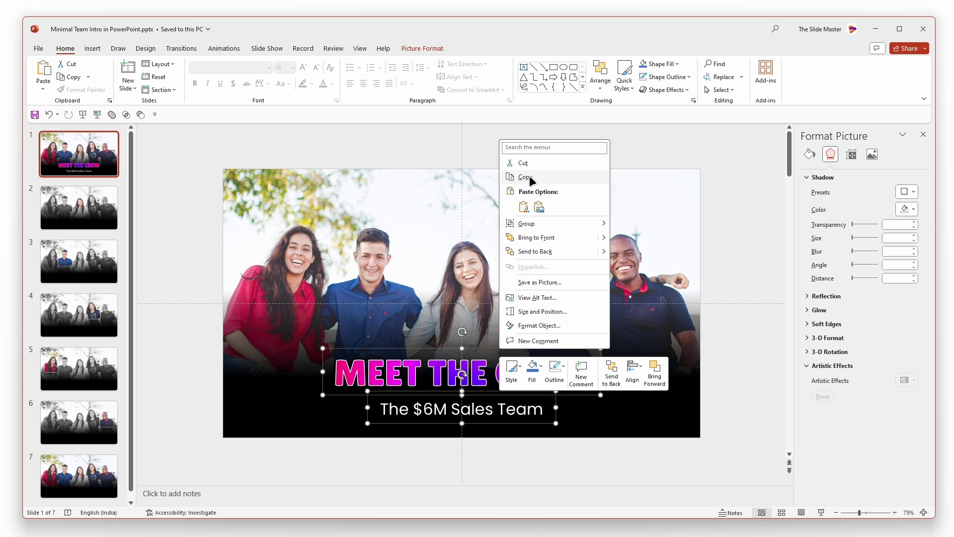
left_click(530, 178)
key("Delete")
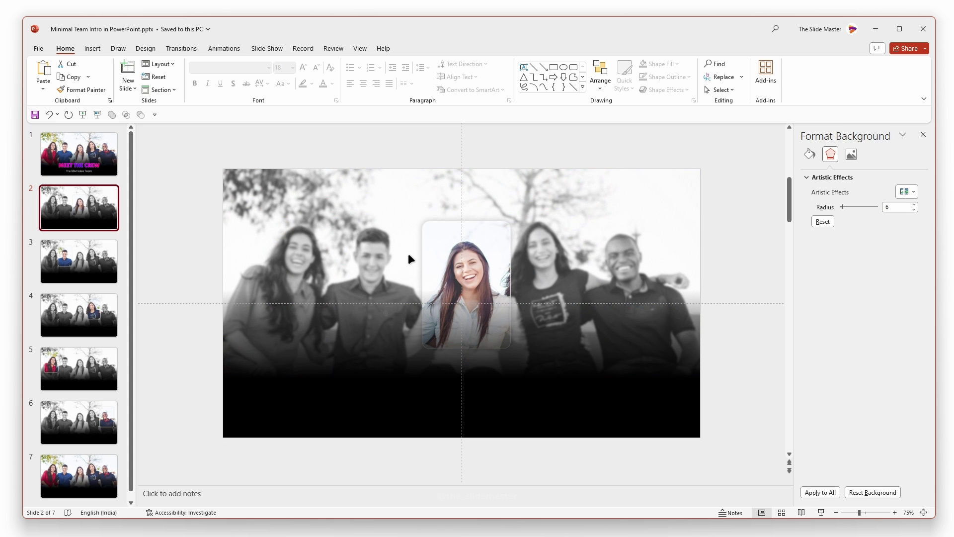
- Paste the copied title and subtitle pictures onto each of slides 2 to 7
key("ctrl+v")
left_click(77, 265)
key("ctrl+v")
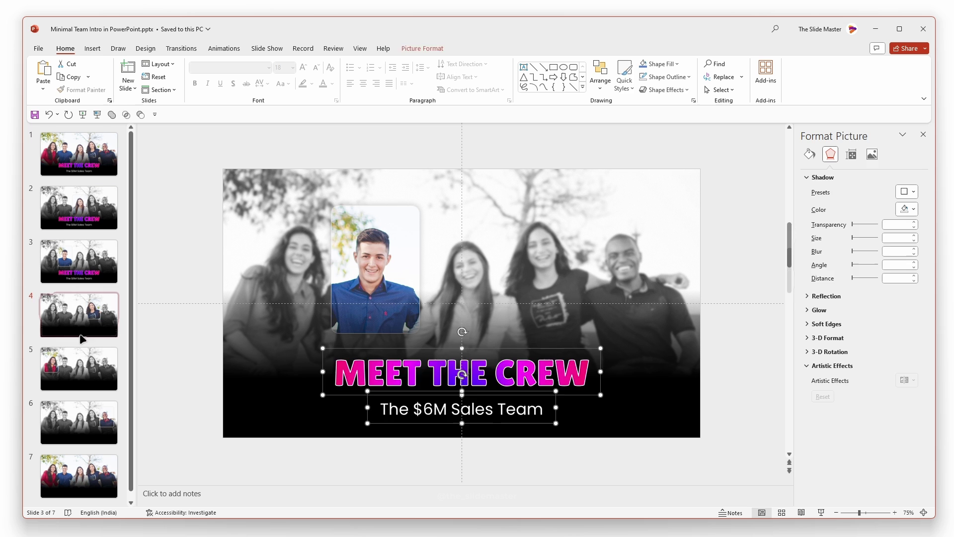
left_click(79, 318)
key("ctrl+v")
left_click(78, 370)
key("ctrl+v")
left_click(118, 435)
key("ctrl+v")
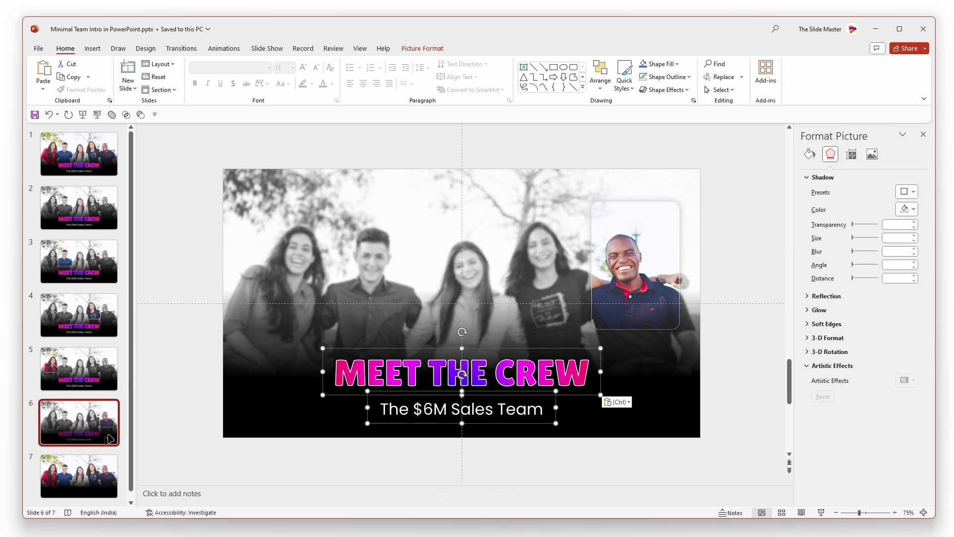
left_click(78, 476)
key("ctrl+v")
key("Escape")
- On slide 2, shift the title picture up within its crop frame so the first member's name shows
left_click(71, 214)
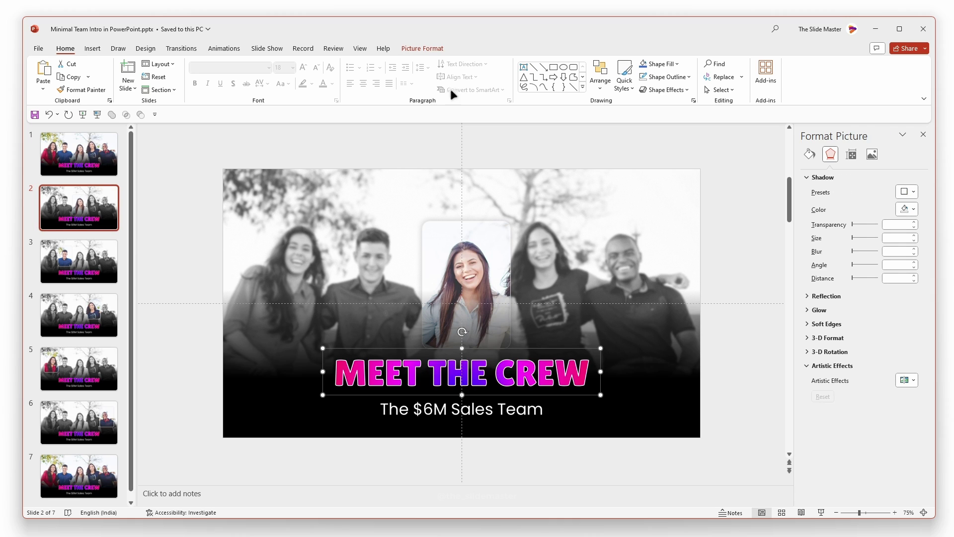
left_click(423, 49)
left_click(833, 76)
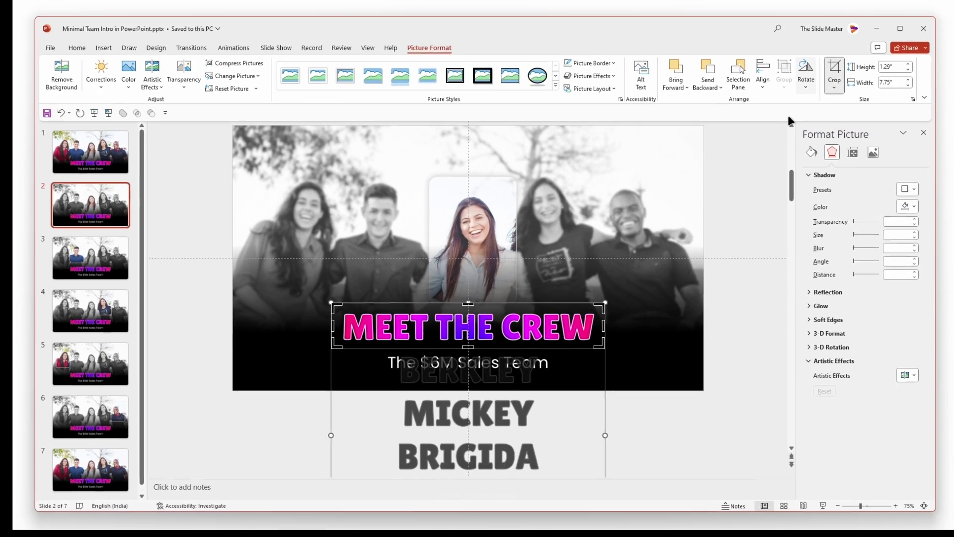
left_click_drag(338, 455, 337, 397)
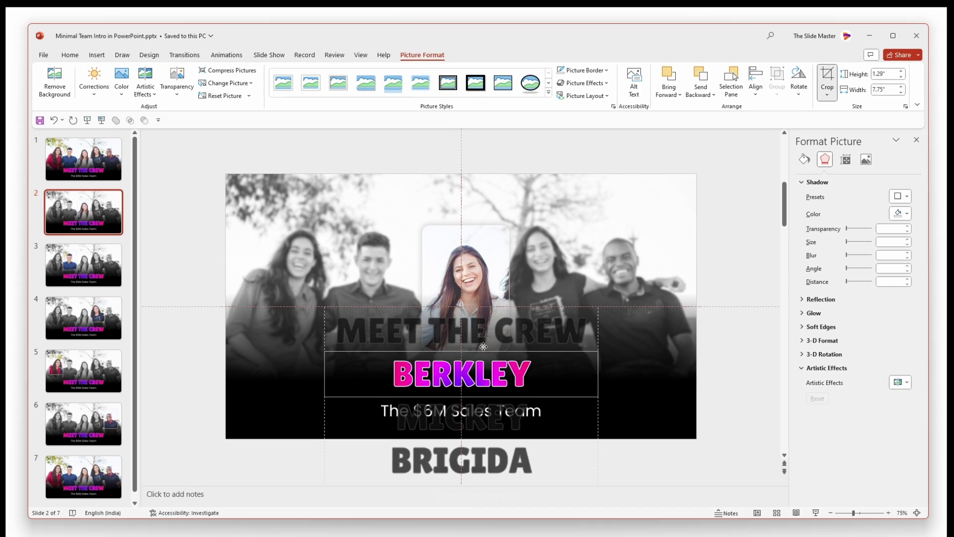
scroll(484, 344, "down", 2)
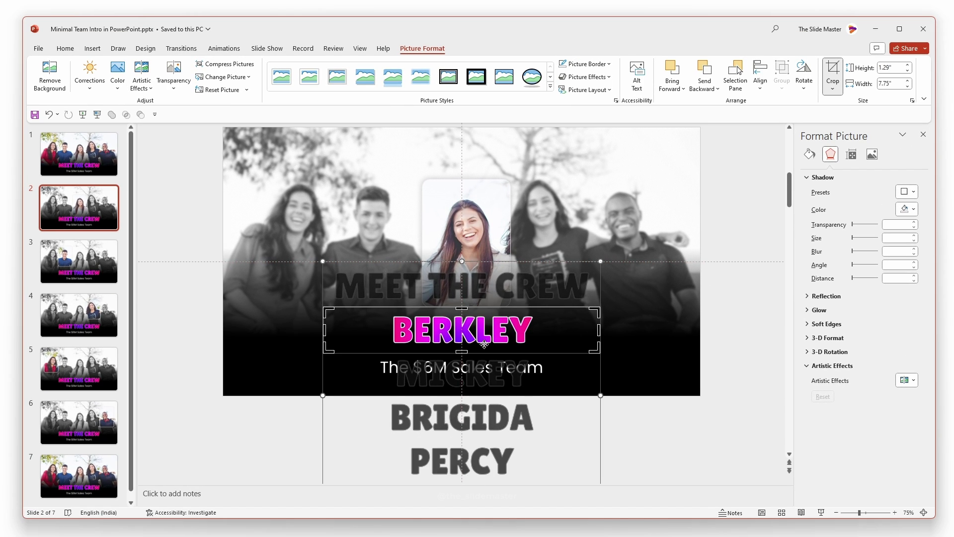
left_click(688, 440)
- On slide 2, shift the subtitle picture up within its crop frame so the Vice President line shows
left_click(465, 406)
left_click(838, 65)
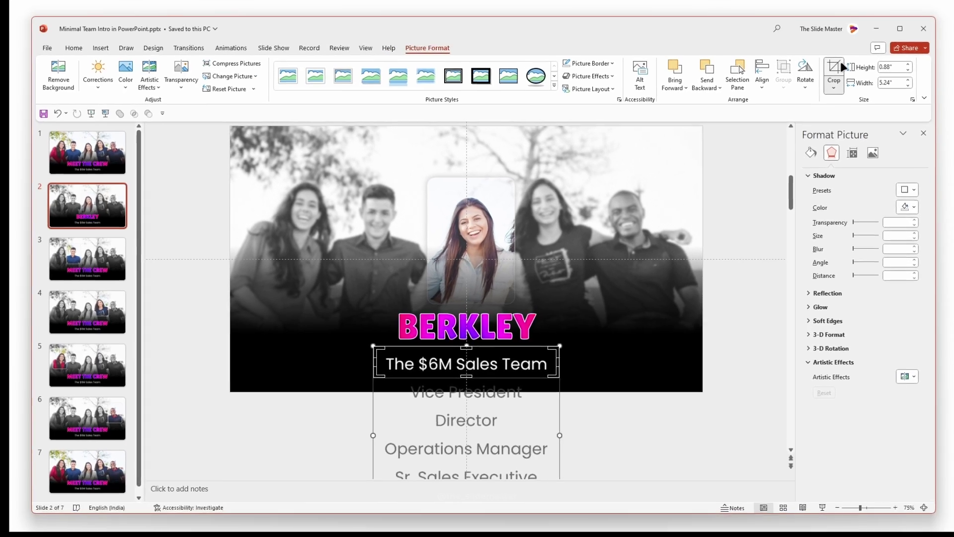
left_click_drag(355, 466, 355, 430)
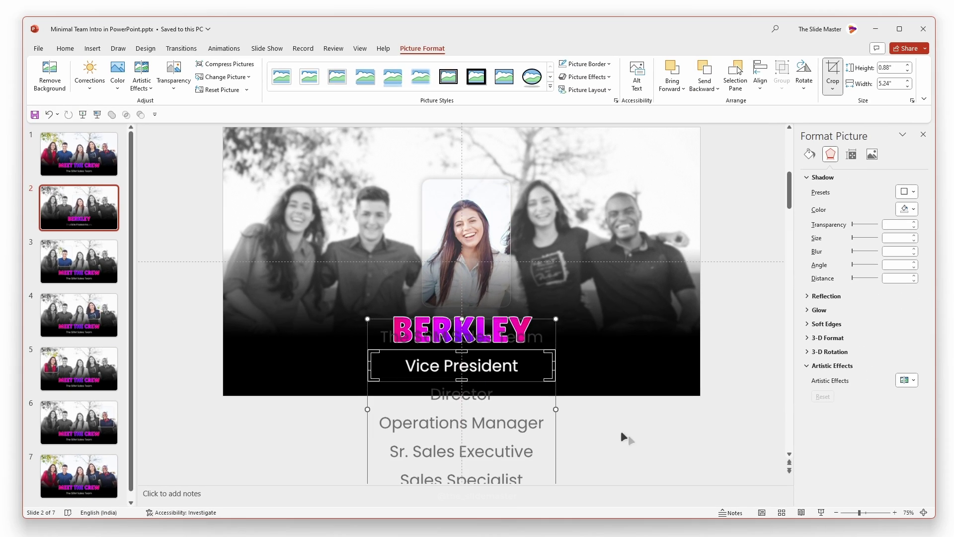
left_click(713, 421)
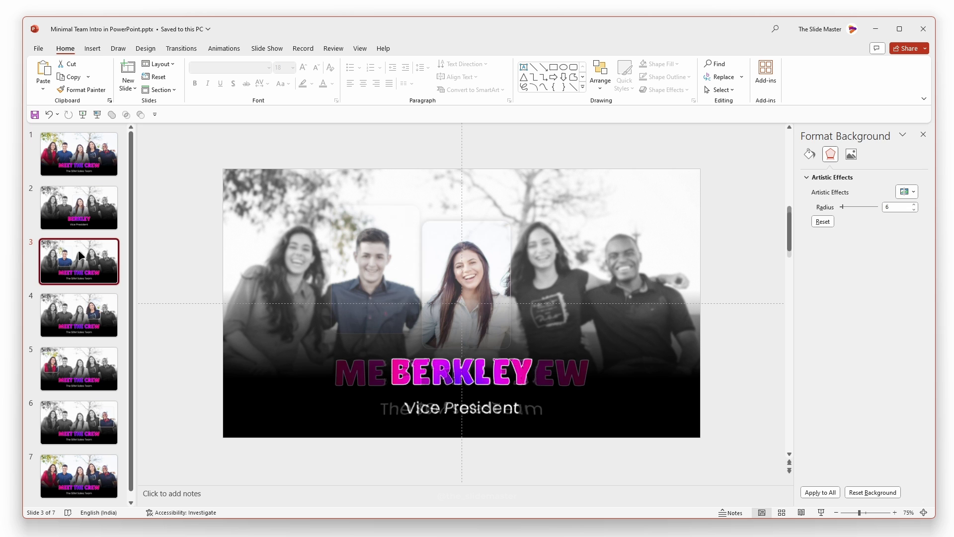
- On slide 3, shift the title picture up within its crop frame so the second member's name shows
left_click(469, 370)
left_click(426, 48)
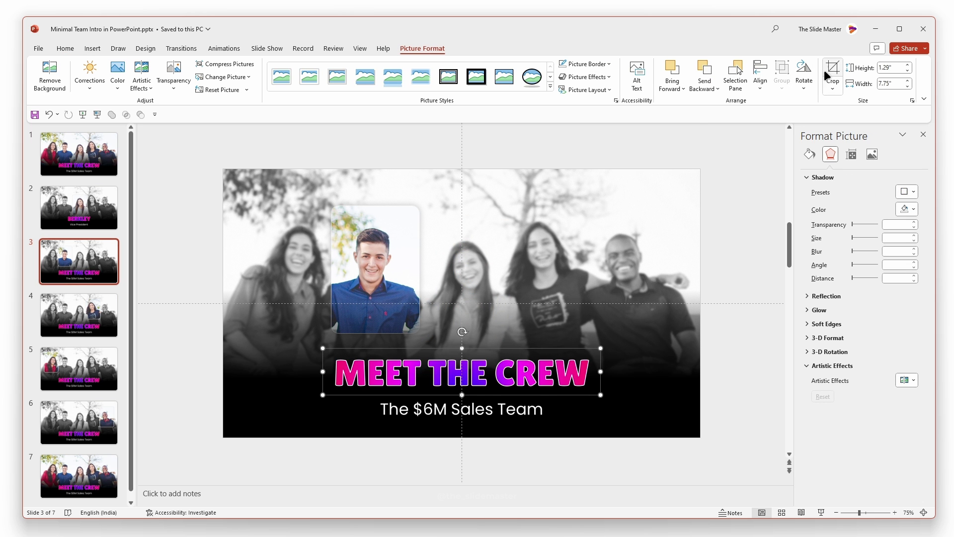
left_click(833, 72)
left_click_drag(489, 377, 490, 328)
left_click_drag(493, 288, 493, 294)
left_click(641, 445)
- On slide 3, shift the subtitle picture up within its crop frame so the Director line shows
left_click(511, 409)
left_click(833, 72)
left_click_drag(479, 369, 521, 246)
- On slide 4, shift the title picture up within its crop frame so the third member's name shows
left_click(79, 315)
left_click(527, 372)
left_click(426, 48)
left_click(829, 73)
left_click(637, 348)
- On slide 4, shift the subtitle picture up within its crop frame so the Operations Manager line shows
left_click(494, 406)
left_click(832, 74)
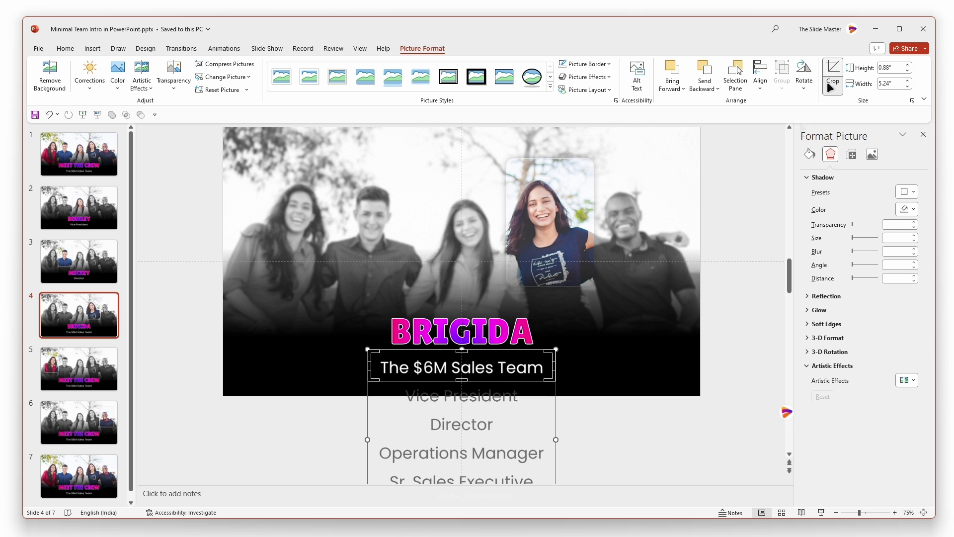
left_click_drag(490, 370, 490, 337)
left_click(601, 465)
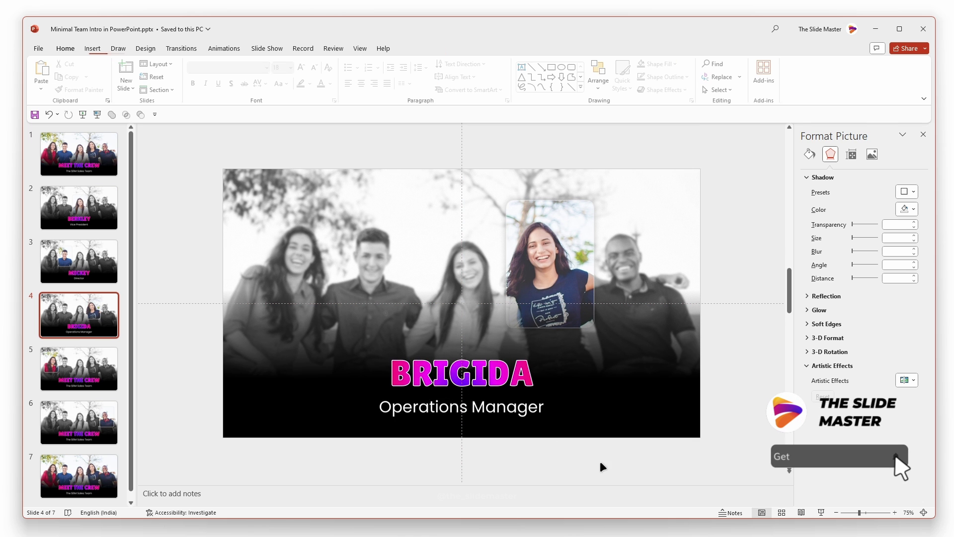
- On slide 5, shift the title picture up within its crop frame so the fourth member's name shows
scroll(525, 284, "down", 2)
left_click(502, 371)
left_click(423, 48)
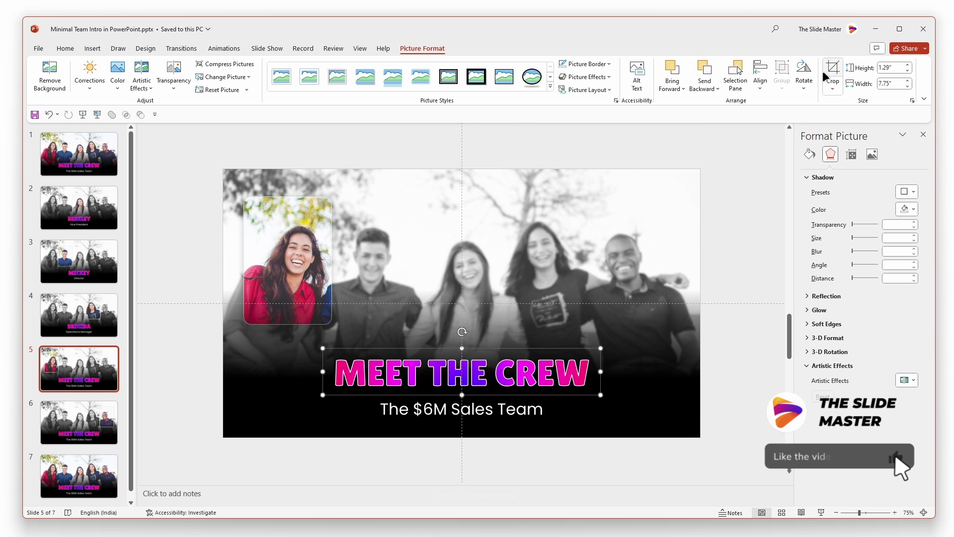
left_click(831, 75)
left_click_drag(528, 335, 540, 206)
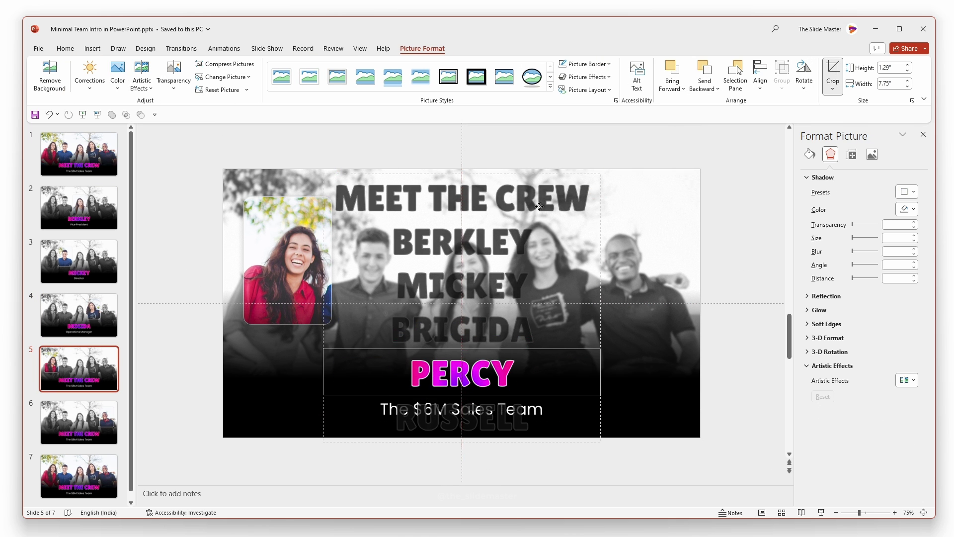
left_click(664, 476)
- On slide 5, shift the subtitle picture up within its crop frame so the Sr. Sales Executive line shows
left_click(523, 410)
left_click(832, 74)
left_click_drag(521, 369, 529, 291)
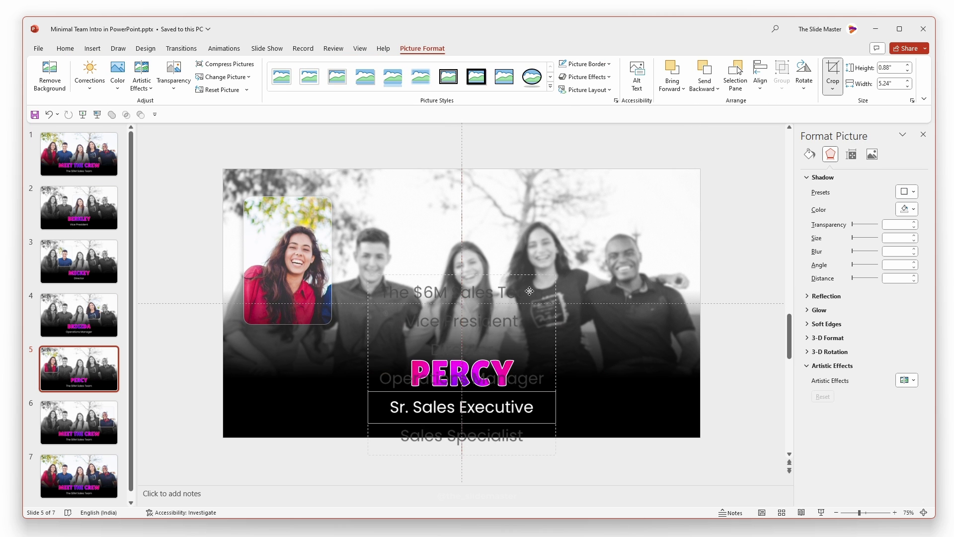
left_click(601, 473)
- On slide 6, shift the title picture up within its crop frame so the fifth member's name shows
scroll(600, 472, "down", 1)
left_click(522, 372)
left_click(421, 49)
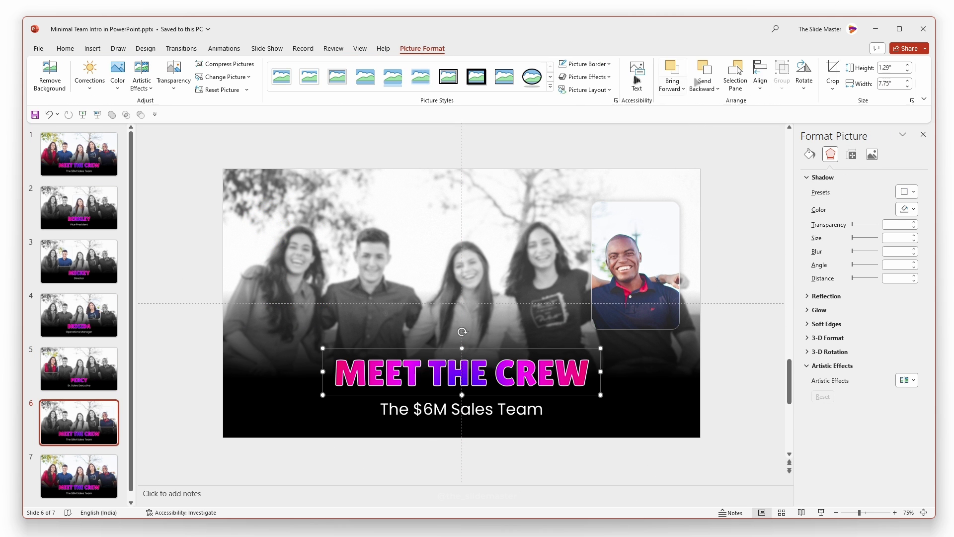
left_click(832, 75)
left_click_drag(461, 332, 477, 158)
left_click(625, 481)
- On slide 6, shift the subtitle picture up within its crop frame so the Sales Specialist line shows
left_click(493, 401)
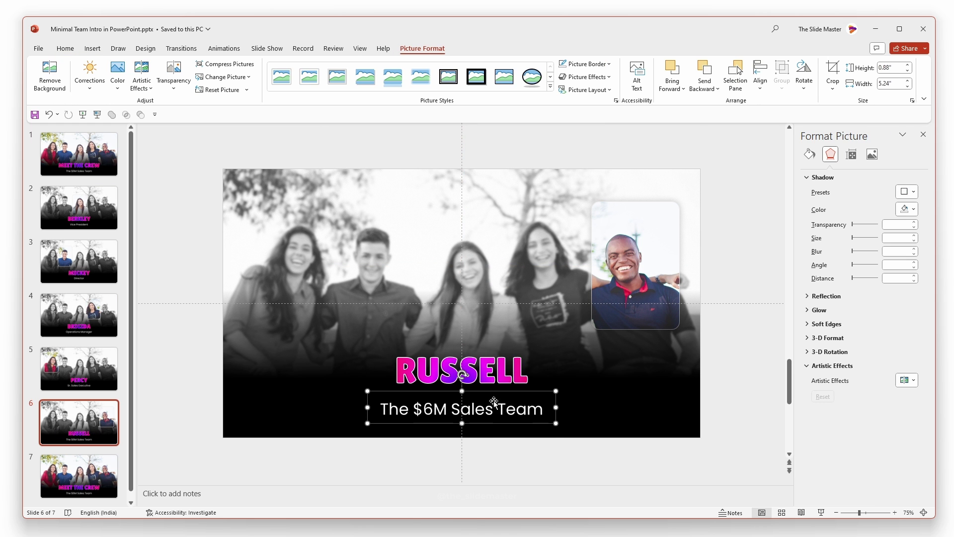
left_click(831, 71)
left_click_drag(507, 371, 507, 271)
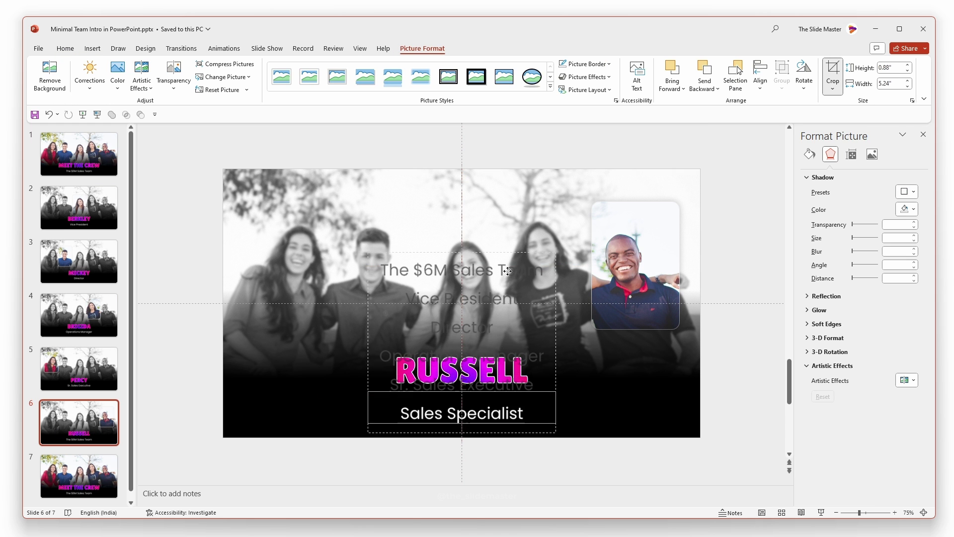
- Apply the Morph transition to slides 1 to 7 together and set its duration to 0.50 seconds
left_click(78, 154)
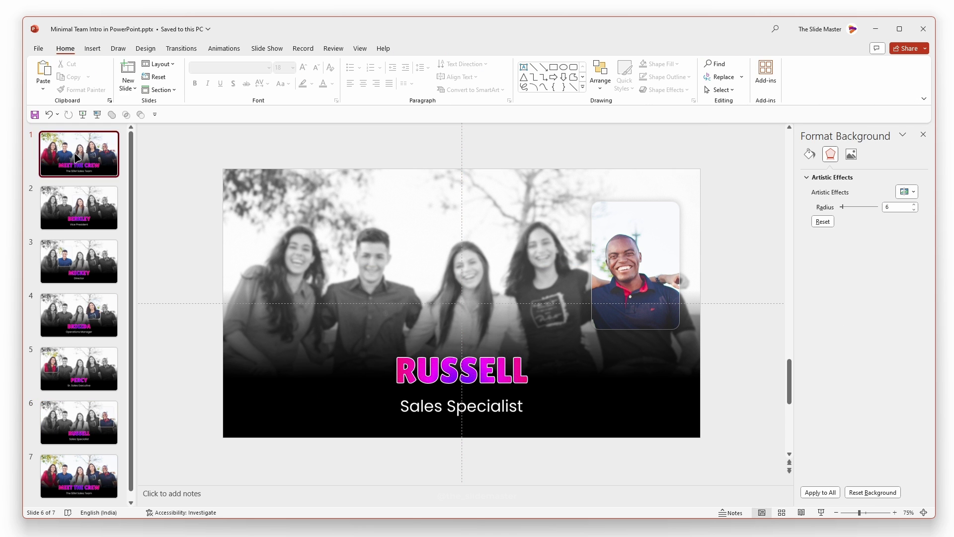
left_click(77, 478, "shift")
left_click(93, 48)
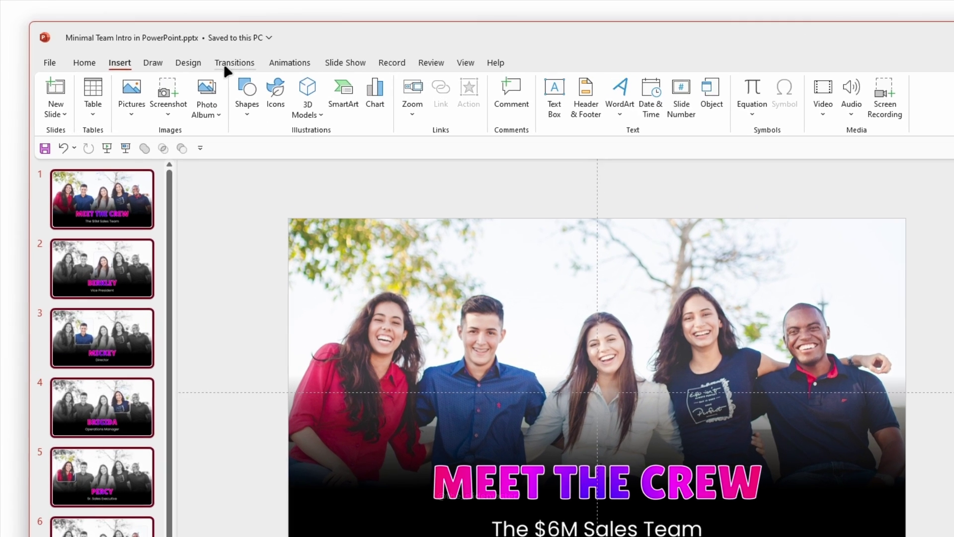
left_click(180, 51)
left_click(180, 98)
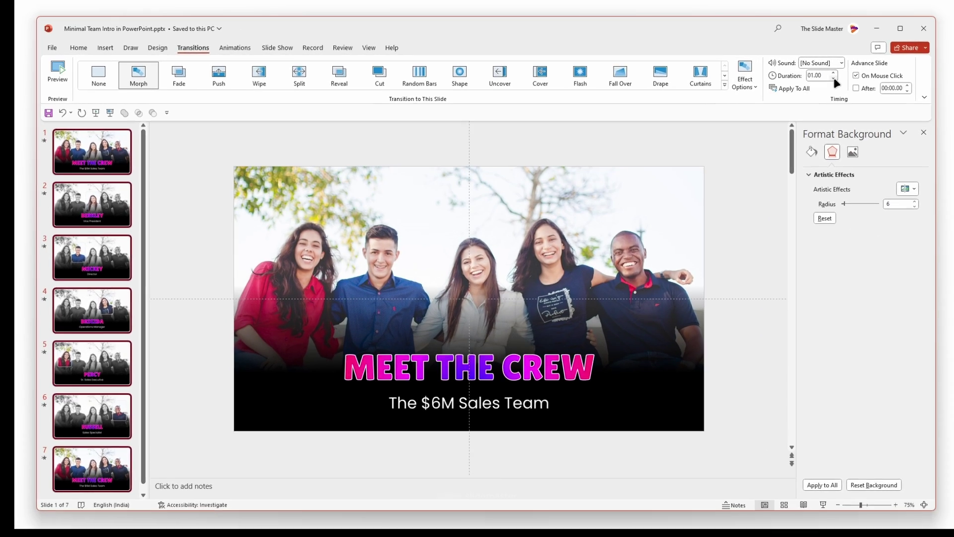
left_click(834, 79)
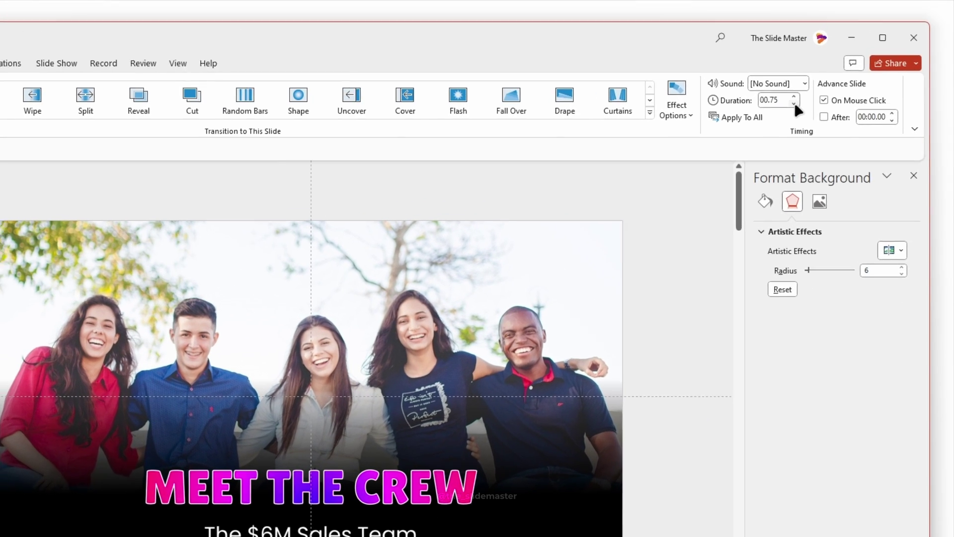
left_click(834, 78)
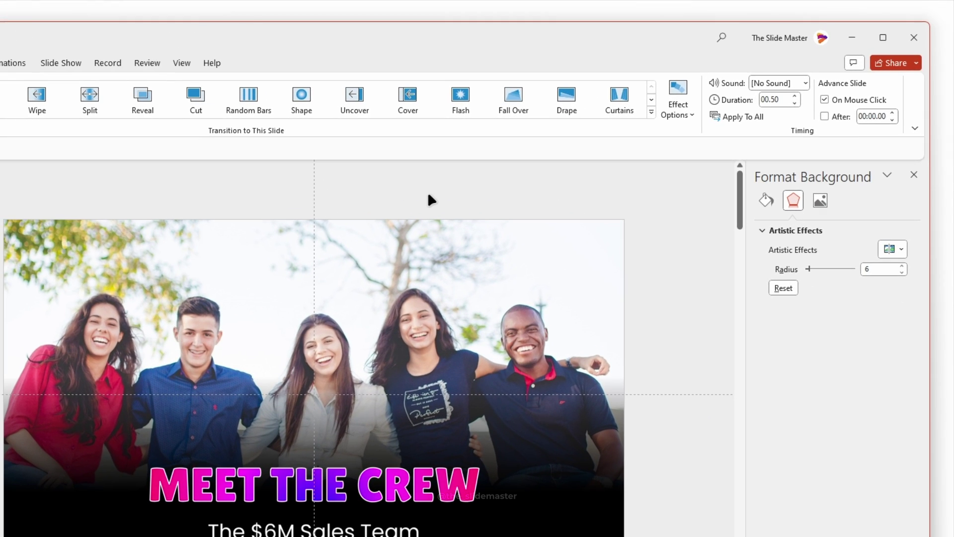